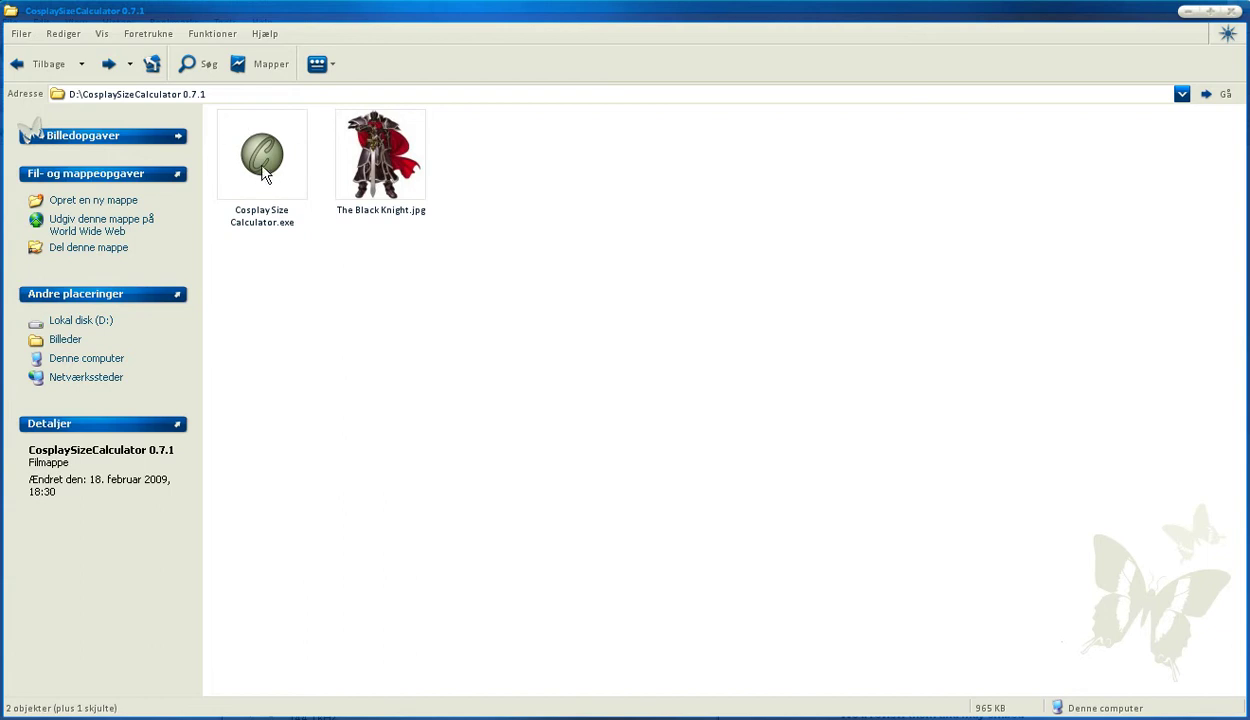
# Step: Launch Cosplay Size Calculator, choose centimetres for the default height, set it to 185, and save the settings
pyautogui.doubleClick(265, 175)
pyautogui.moveTo(346, 162); pyautogui.dragTo(556, 10)
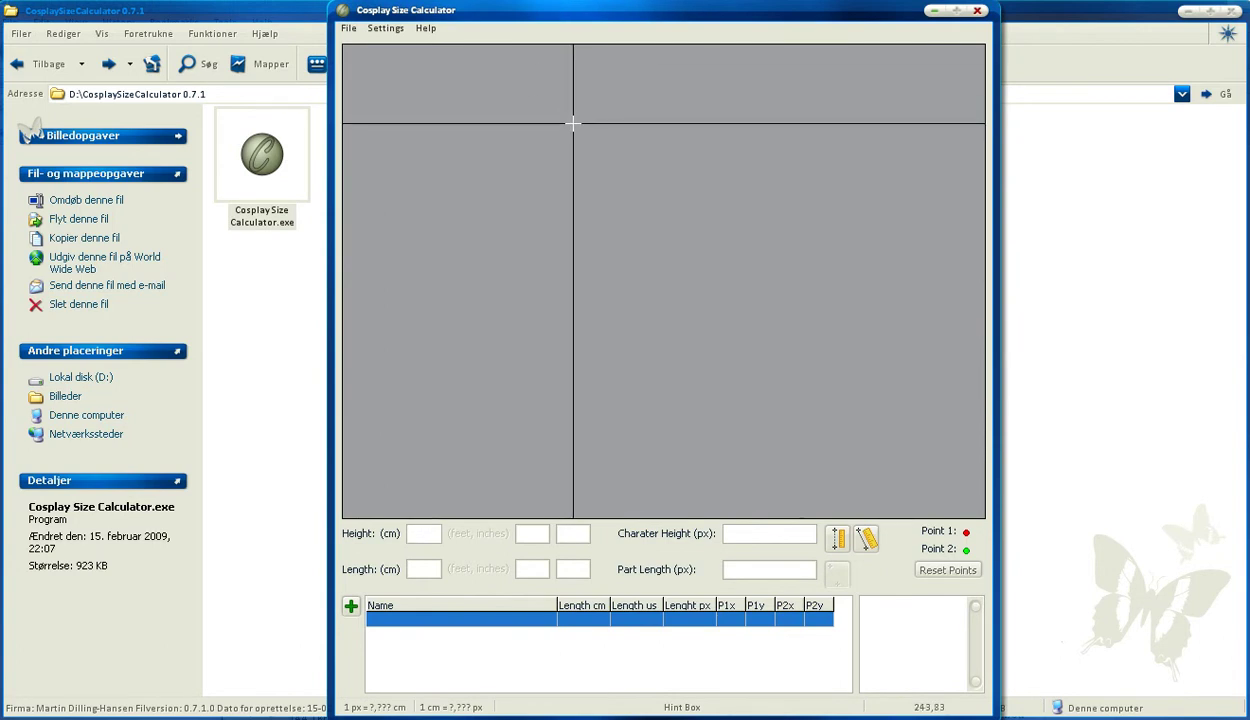
pyautogui.click(384, 29)
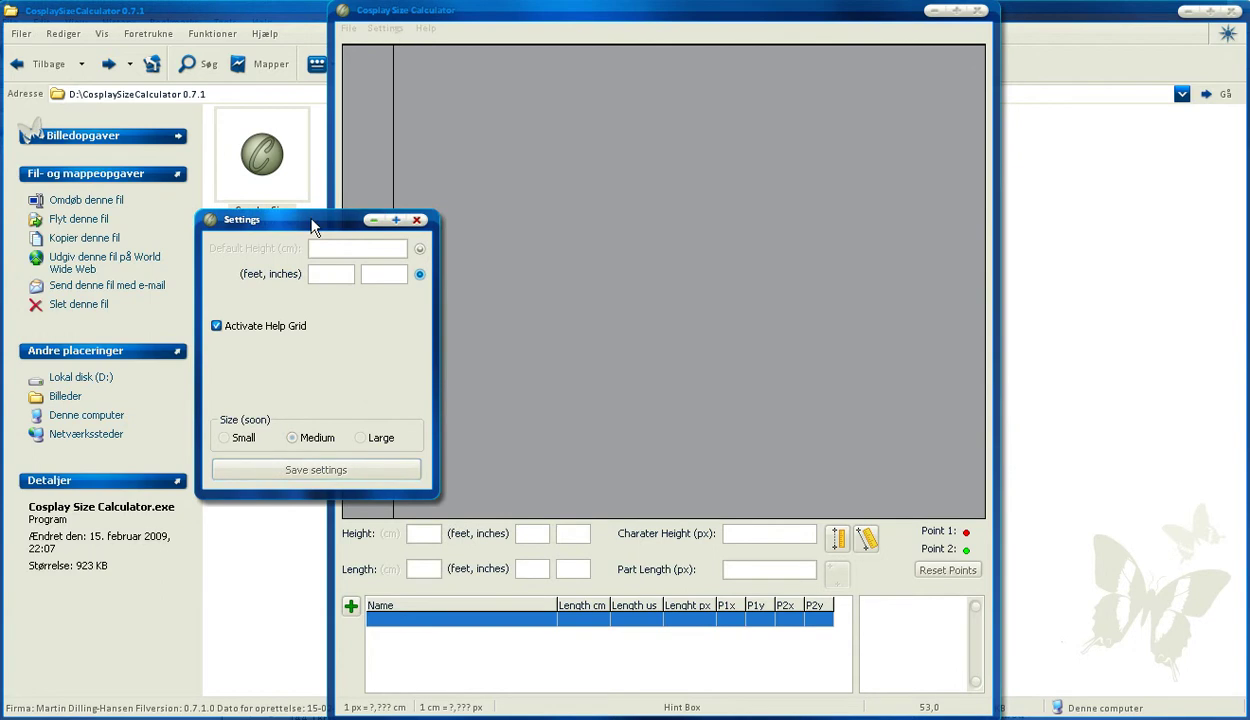
pyautogui.click(419, 249)
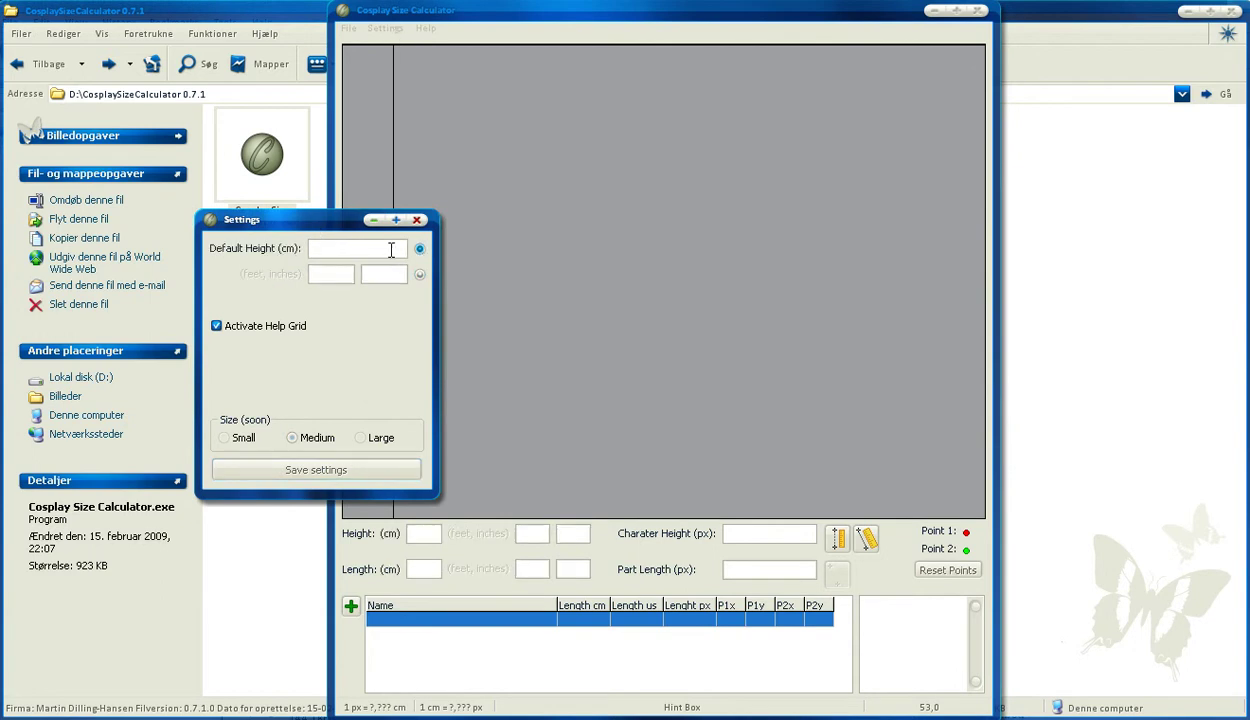
pyautogui.write('185')
pyautogui.click(330, 470)
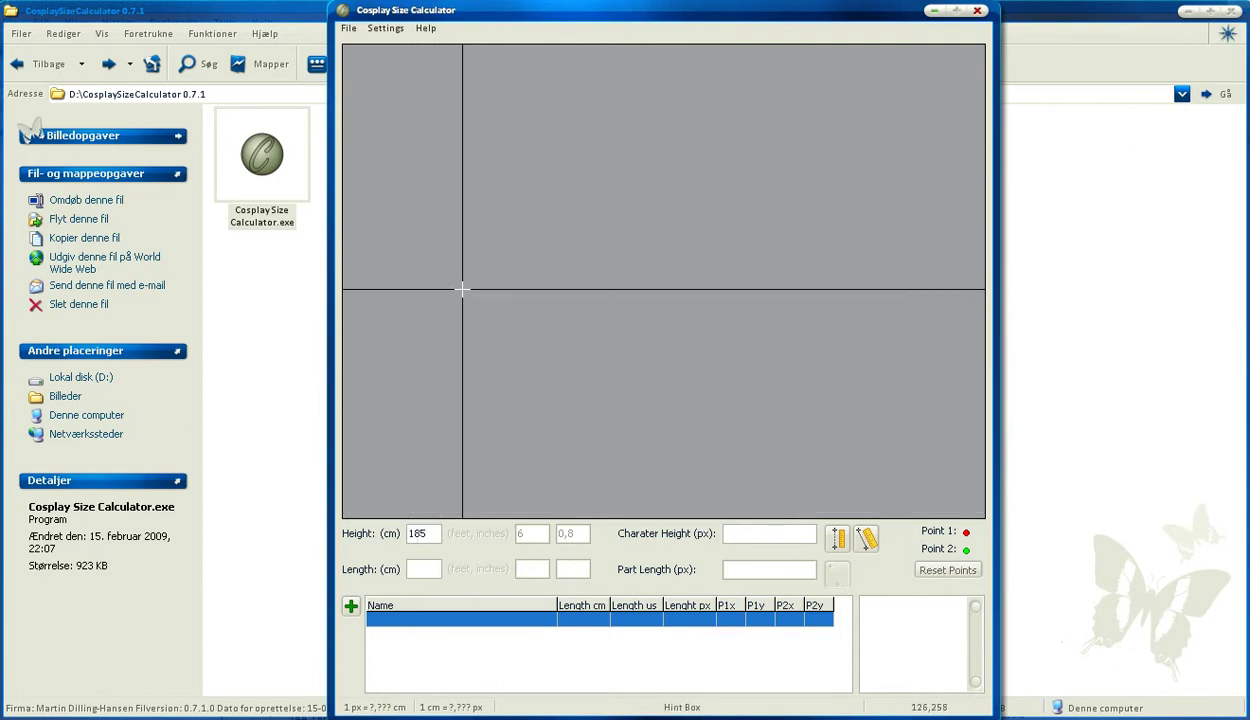
# Step: Import The Black Knight.jpg and mark the character's height from the helmet's face opening to the foot
pyautogui.click(350, 28)
pyautogui.click(365, 45)
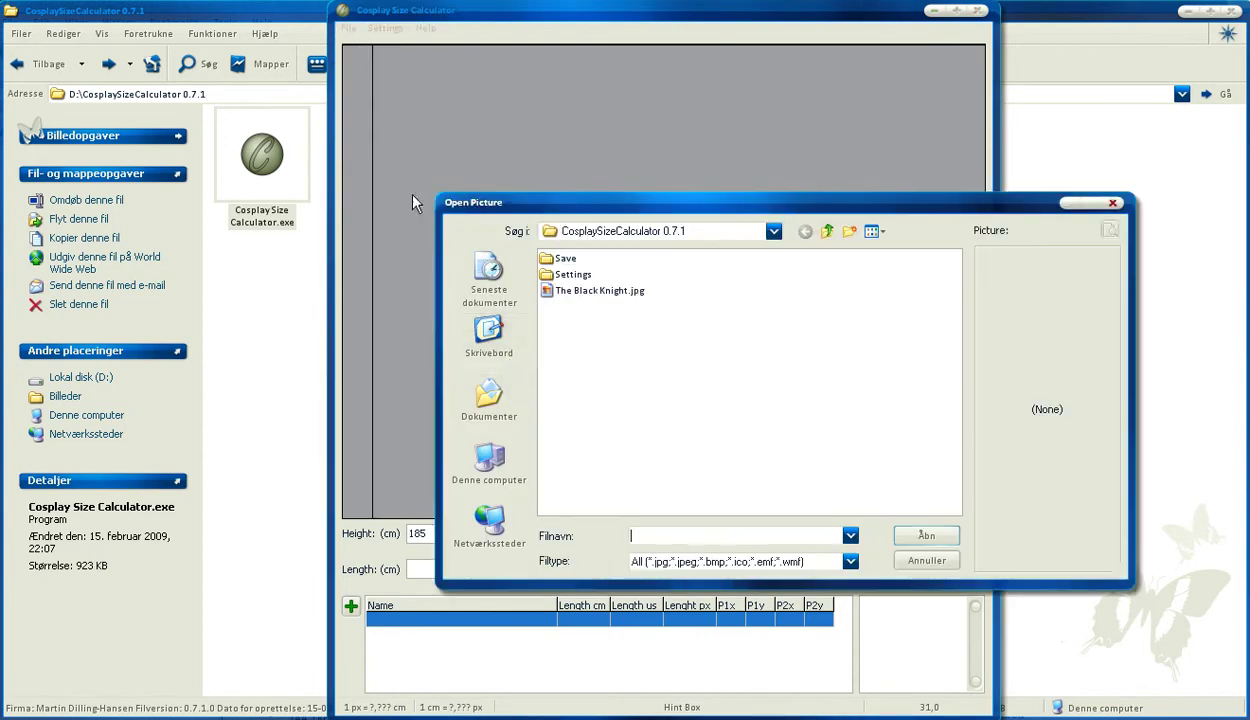
pyautogui.click(600, 293)
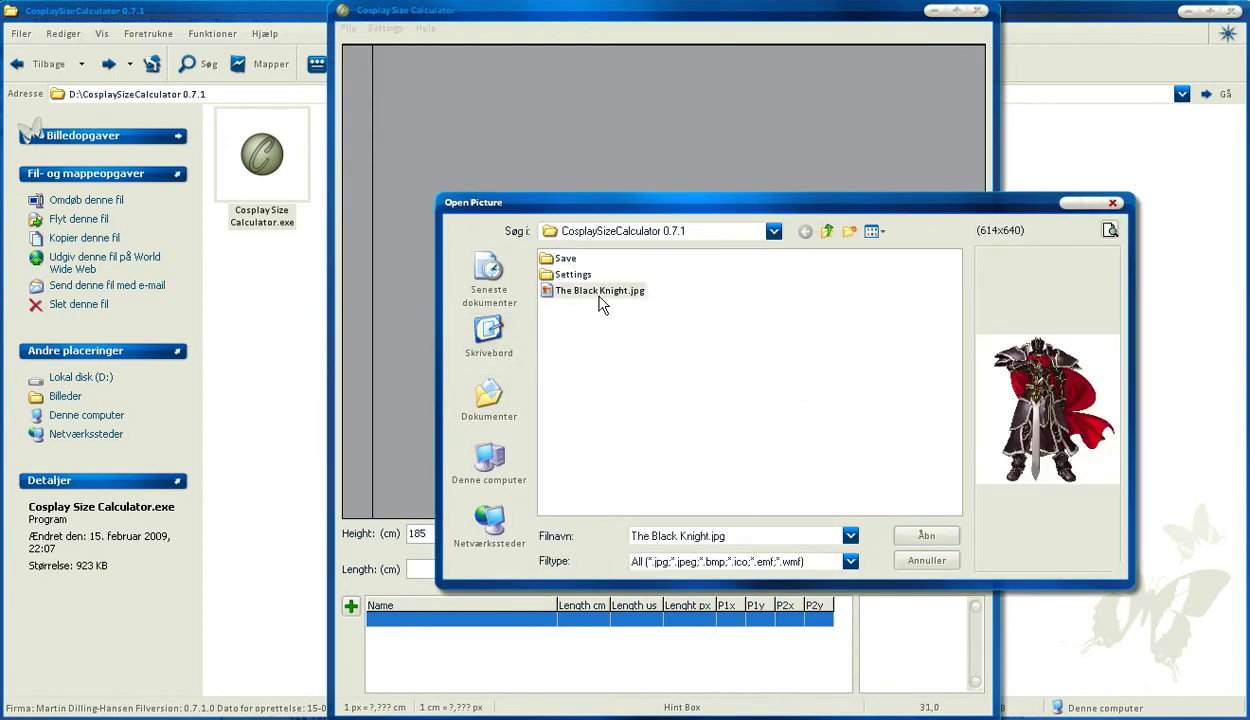
pyautogui.click(900, 535)
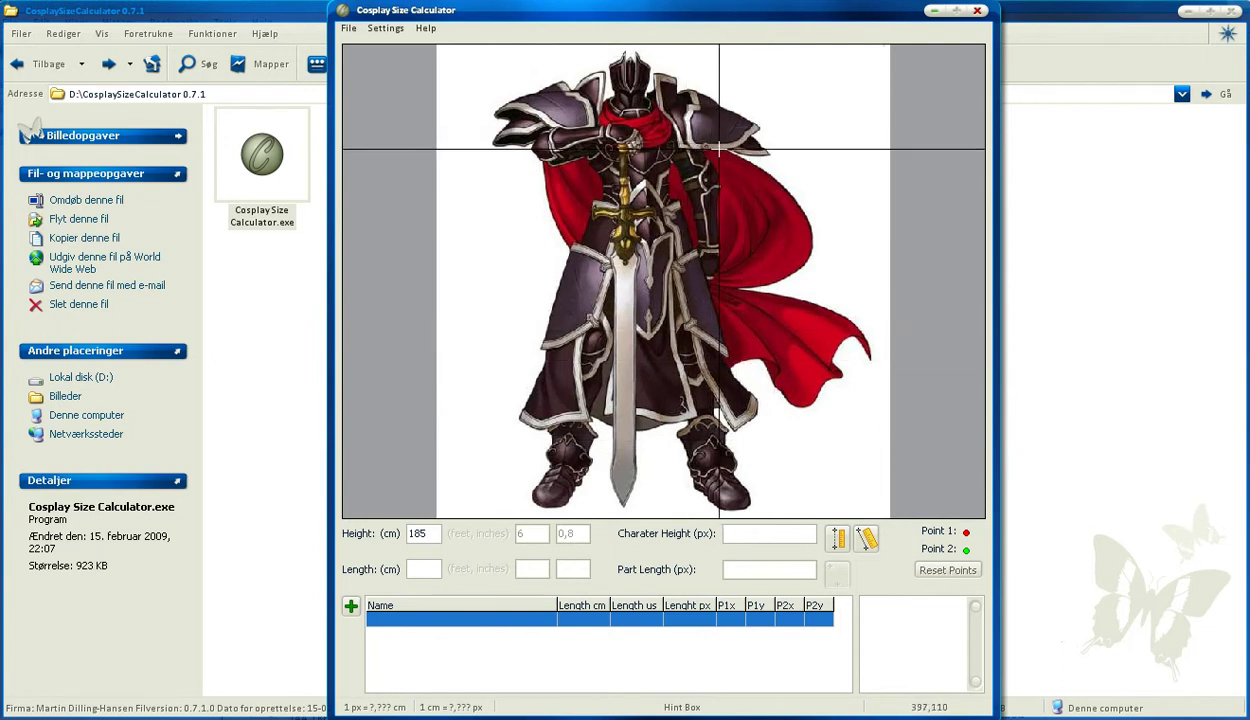
pyautogui.click(630, 72)
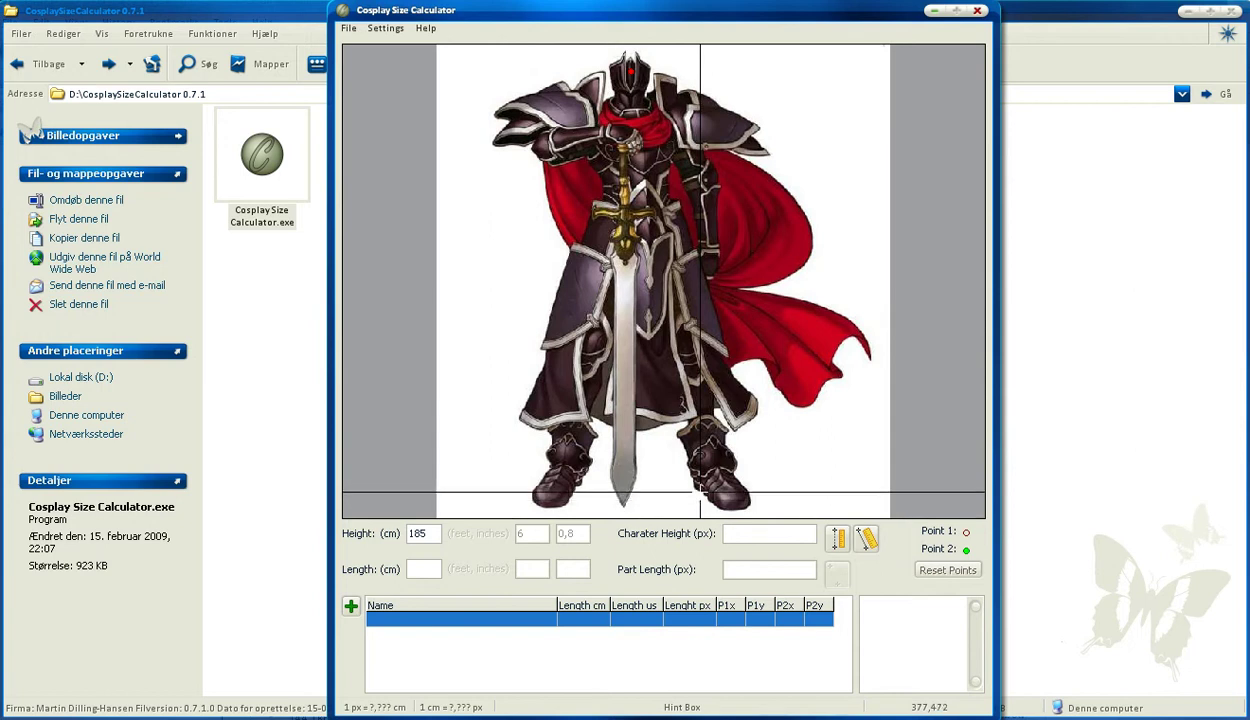
pyautogui.click(700, 495)
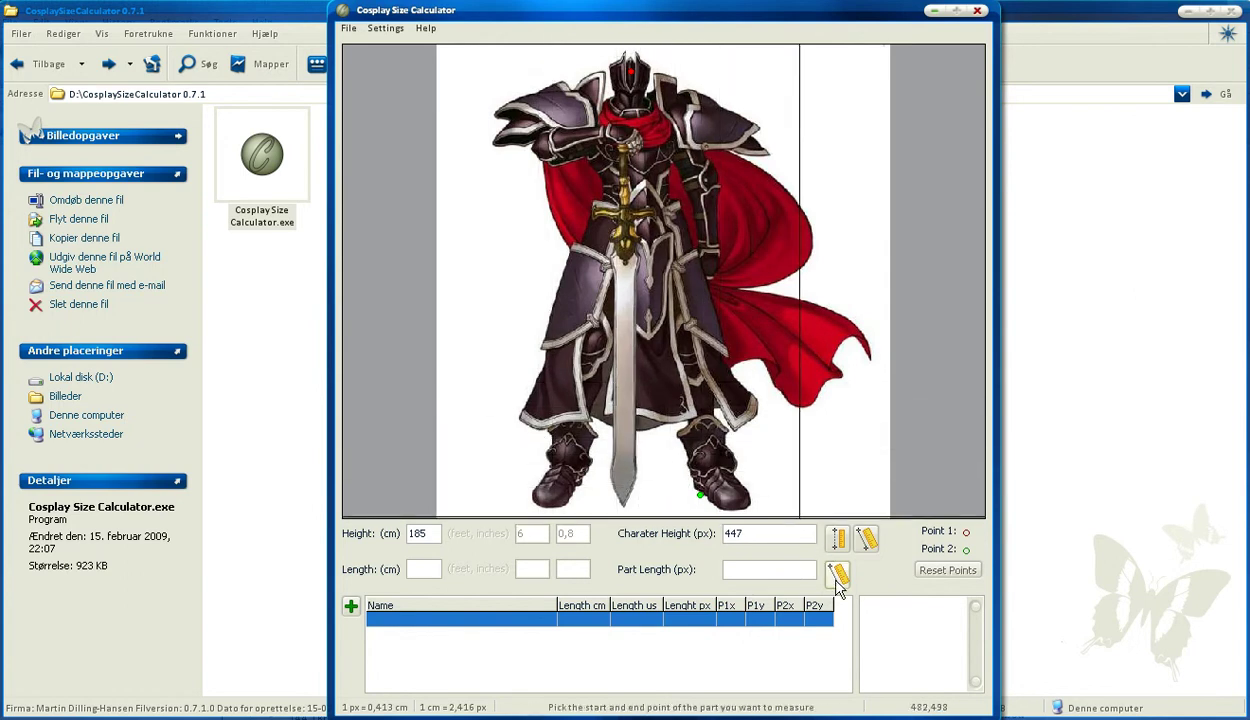
# Step: Measure the whole sword from the top of the hilt to the blade tip and record it as Sword_Length
pyautogui.click(625, 145)
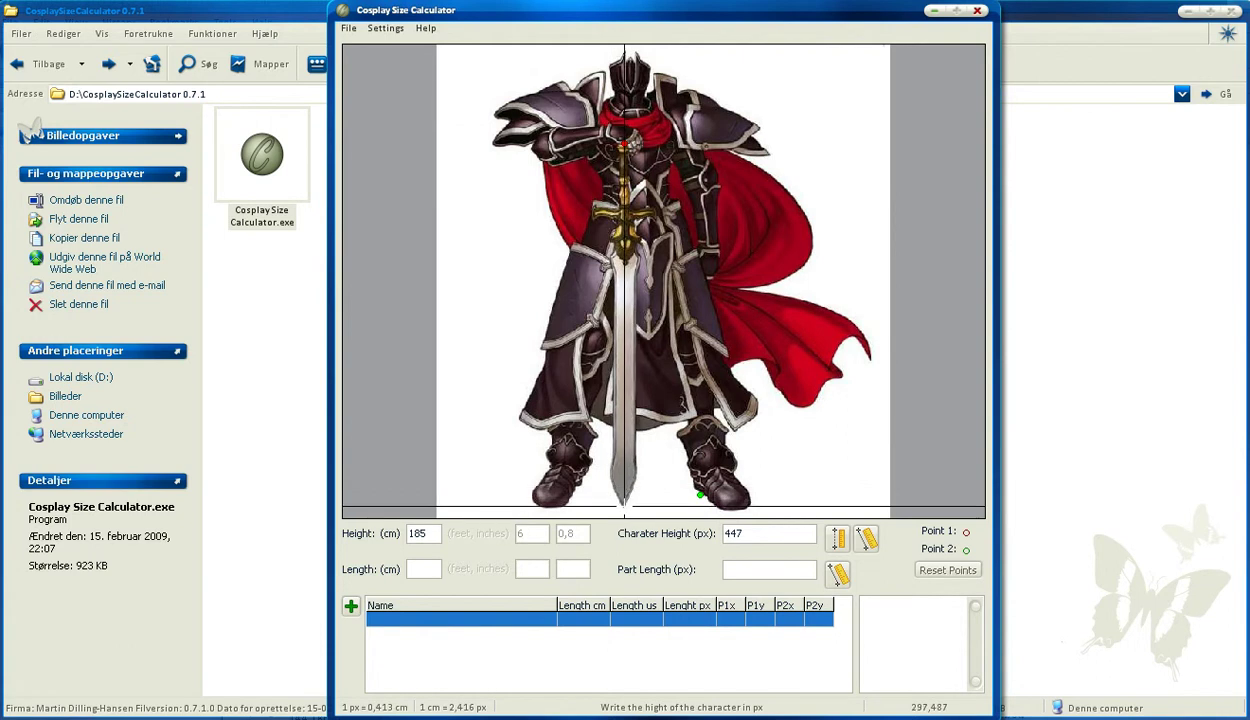
pyautogui.click(624, 506)
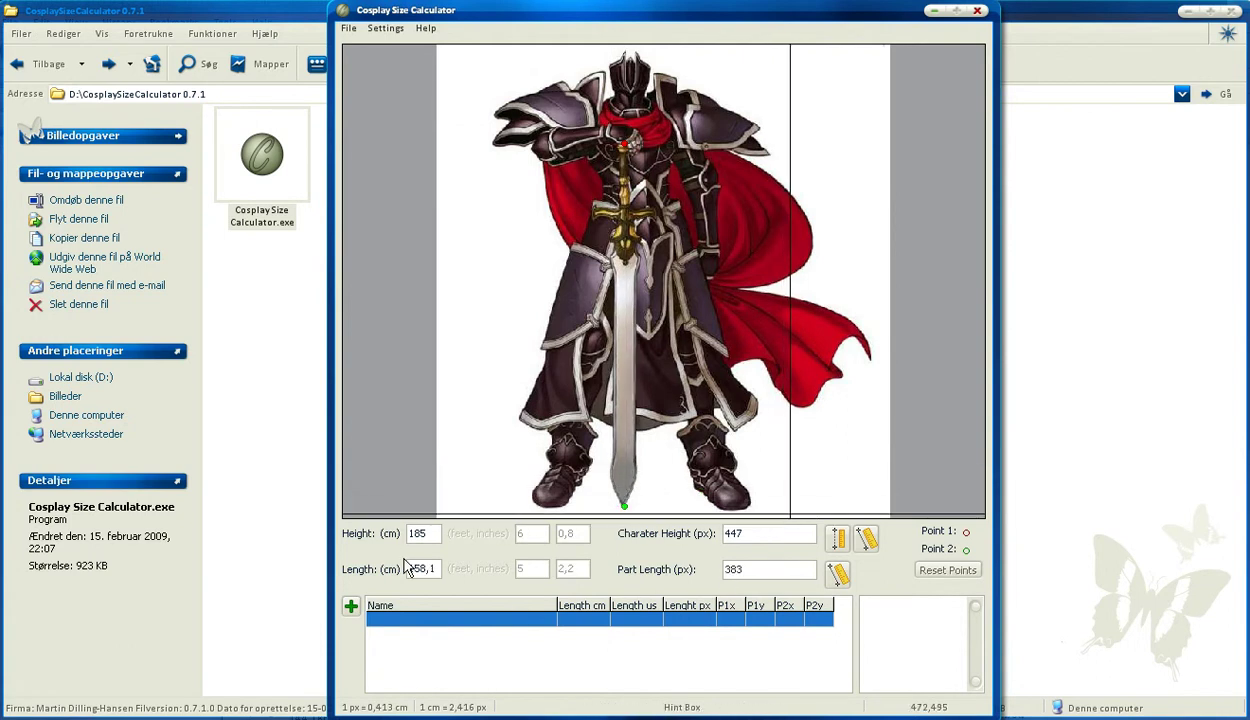
pyautogui.moveTo(435, 569); pyautogui.dragTo(401, 569)
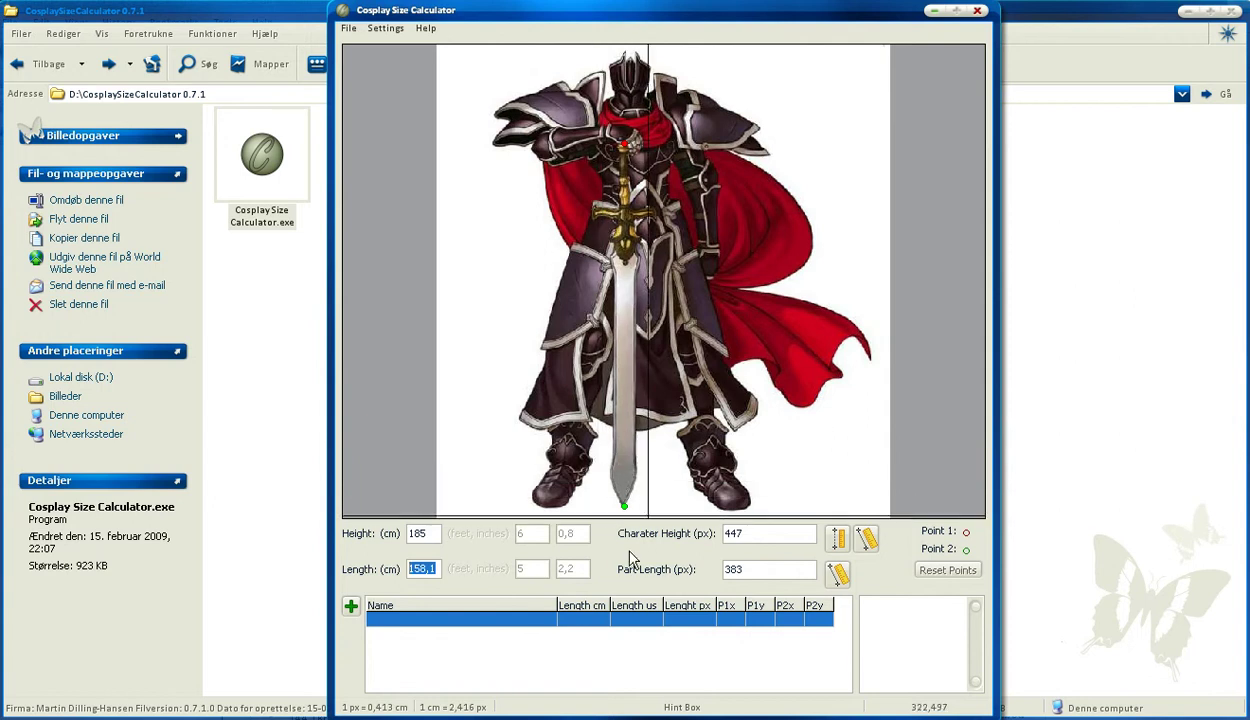
pyautogui.click(350, 607)
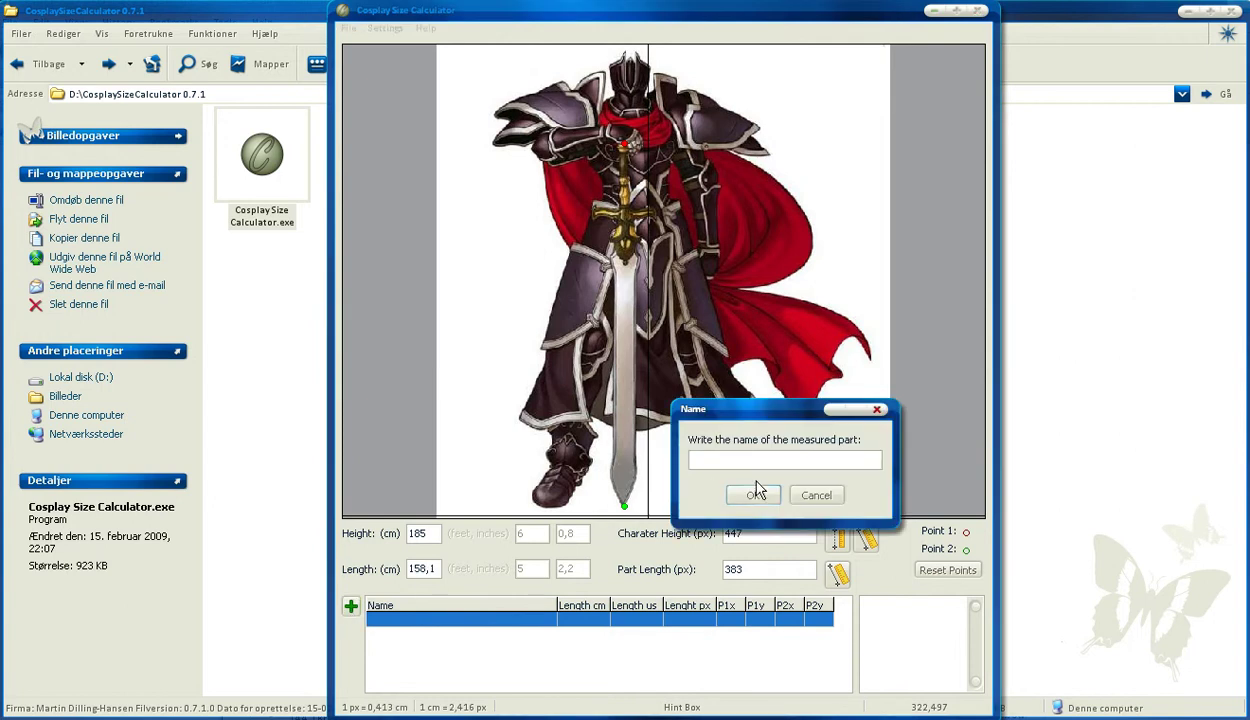
pyautogui.write('Sword_Length')
pyautogui.click(748, 496)
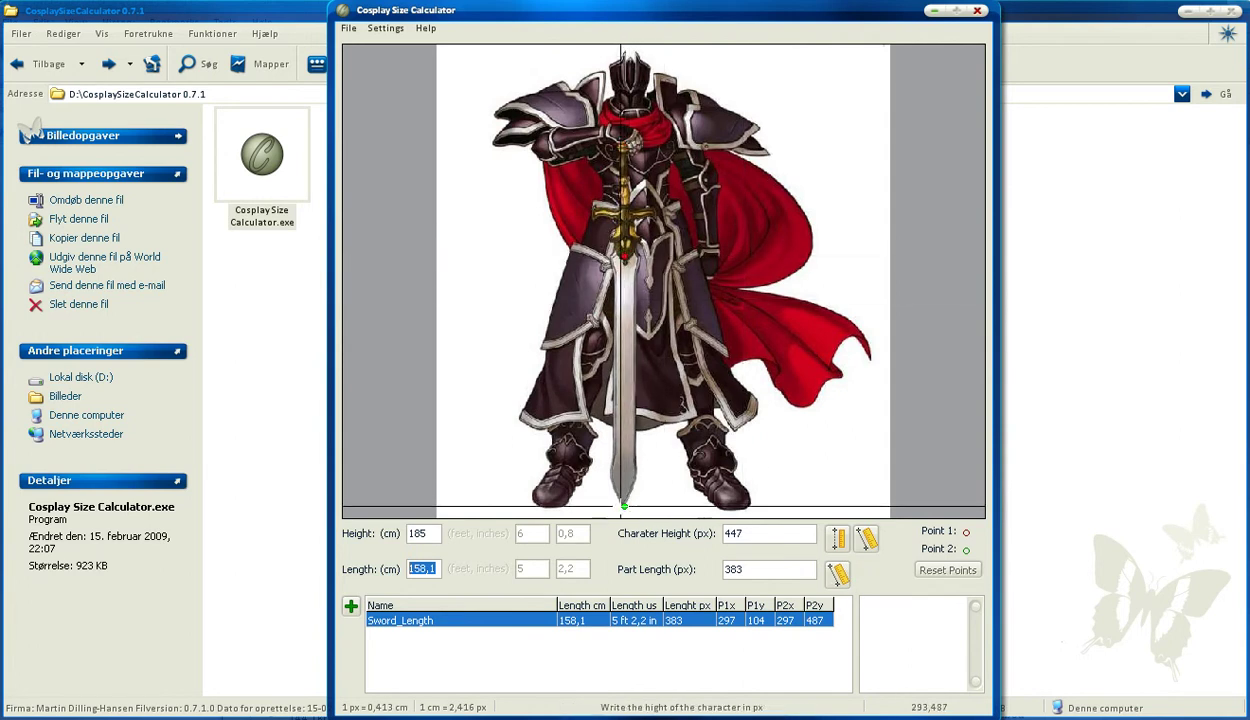
# Step: Measure the sword's blade from just below the hilt to the tip and record it as Blade_Length
pyautogui.write('109')
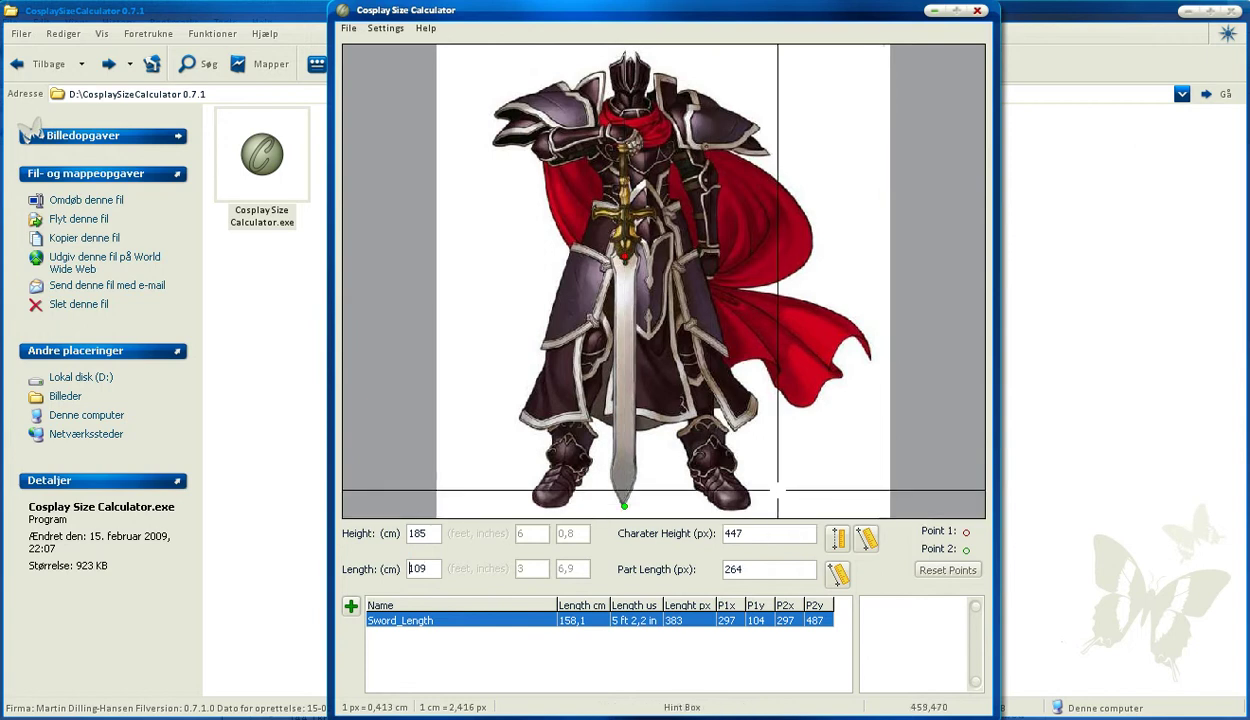
pyautogui.click(351, 607)
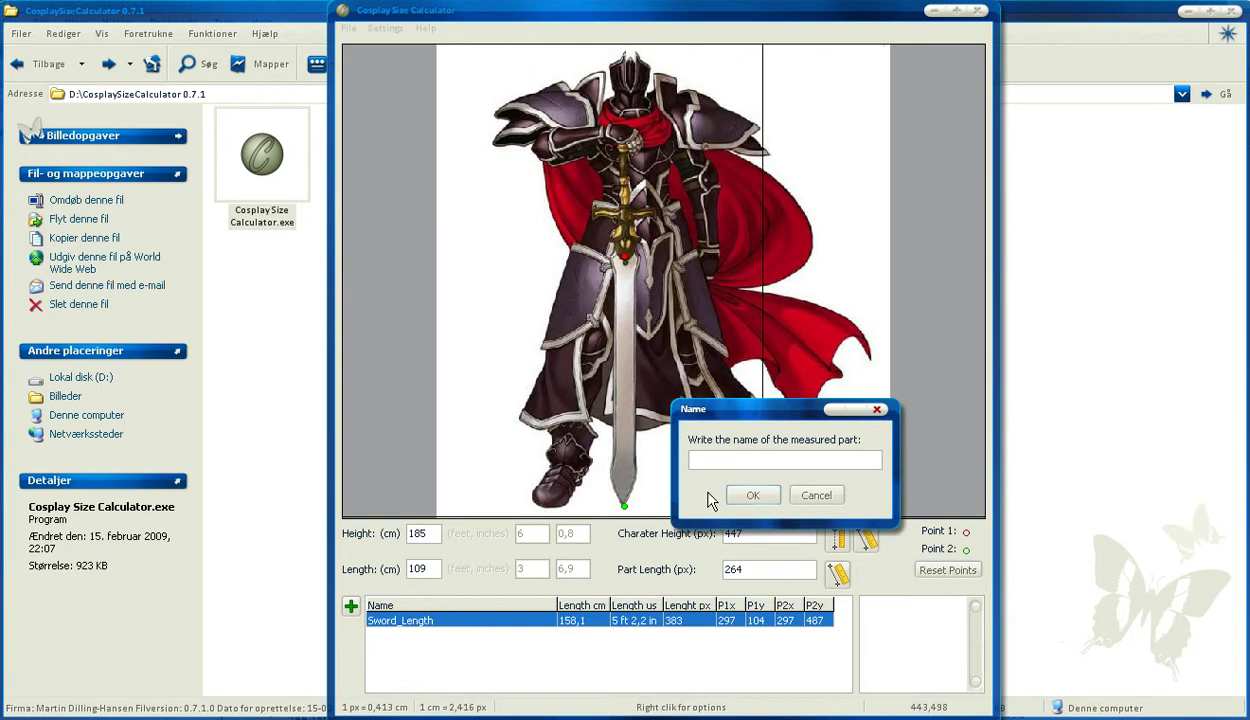
pyautogui.write('Blade_Length')
pyautogui.click(751, 496)
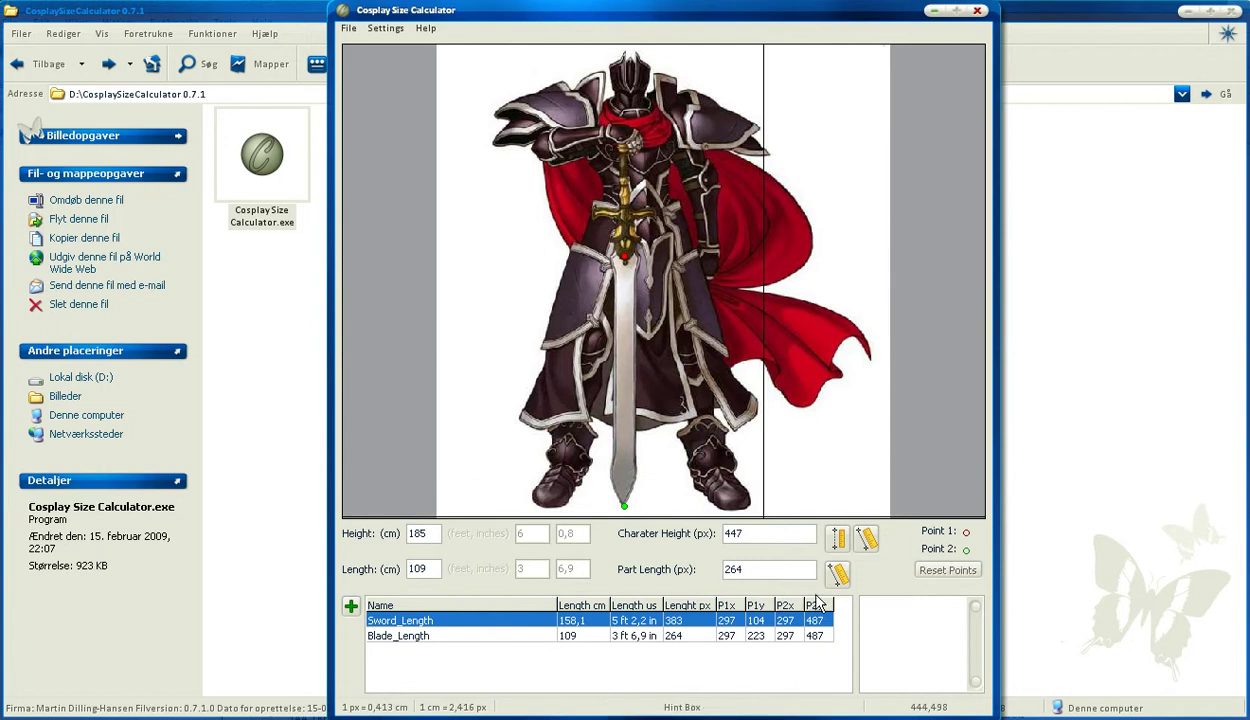
# Step: Measure straight across the sword's blade from edge to edge and record it as Blade_Width
pyautogui.click(614, 394)
pyautogui.click(635, 394)
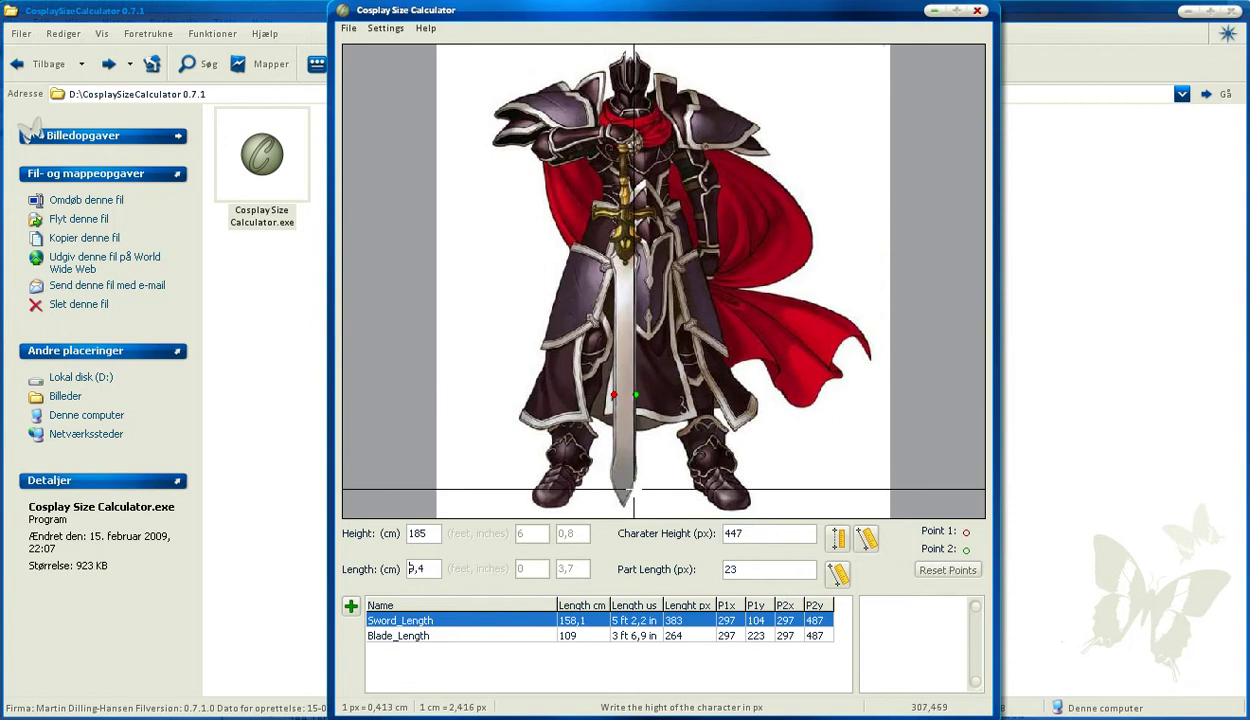
pyautogui.click(351, 605)
pyautogui.write('Blade_Width')
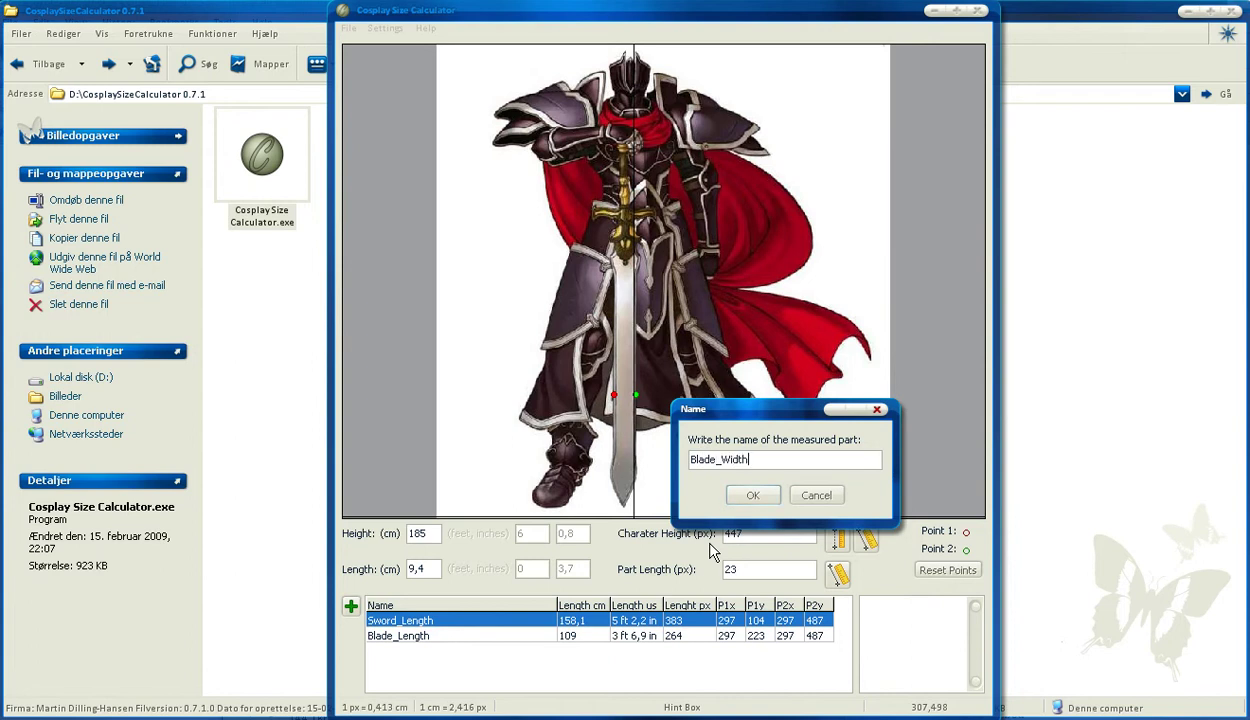
pyautogui.click(735, 493)
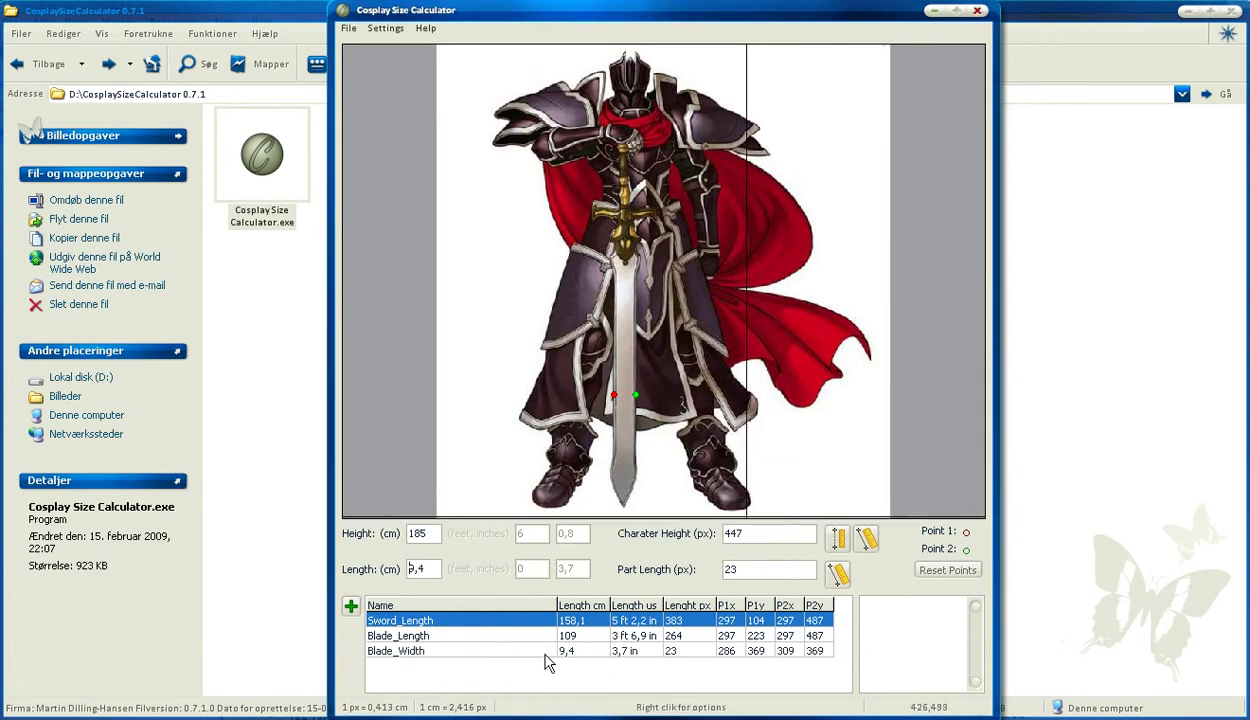
# Step: Show the recorded points on the picture for Blade_Length, Blade_Width and Sword_Length in turn
pyautogui.click(441, 635)
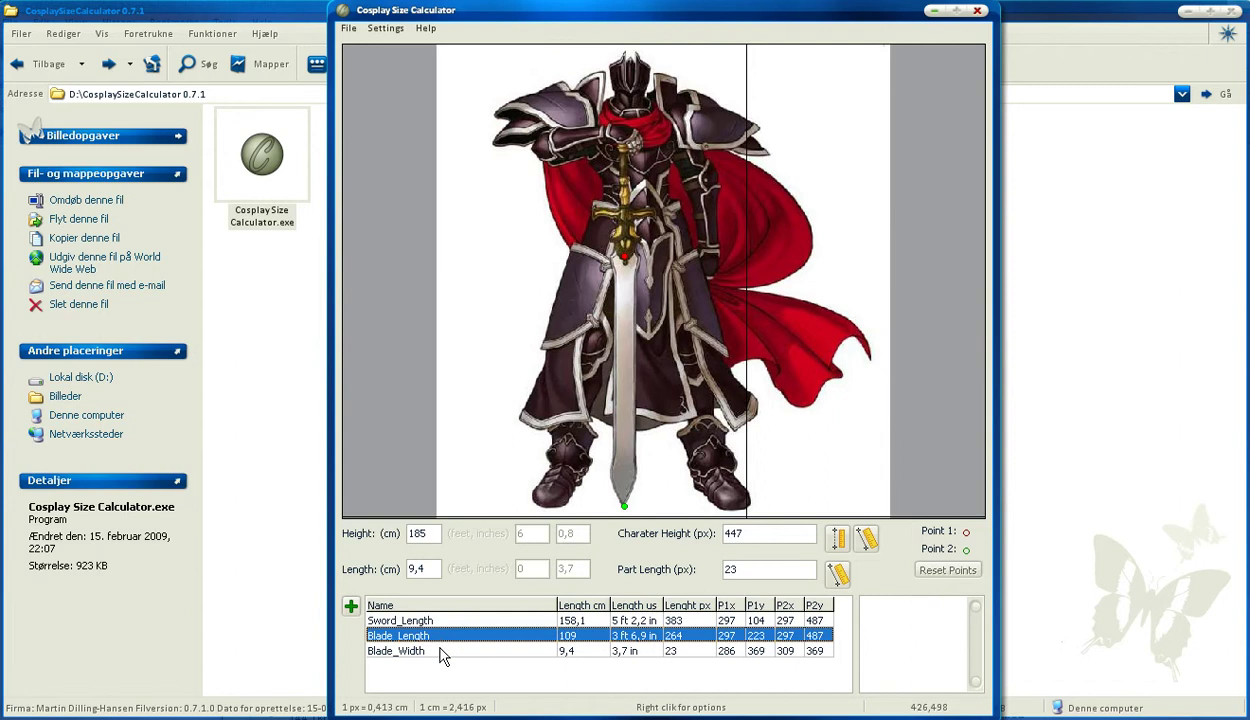
pyautogui.click(441, 651)
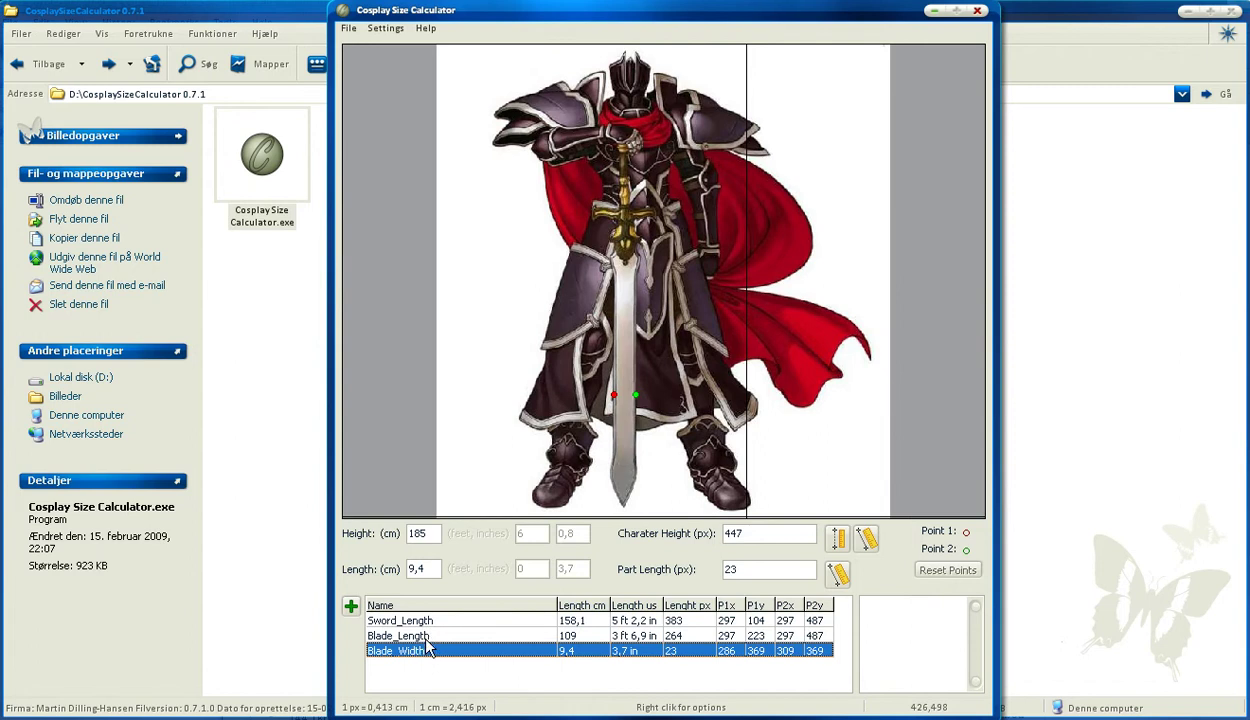
pyautogui.click(432, 621)
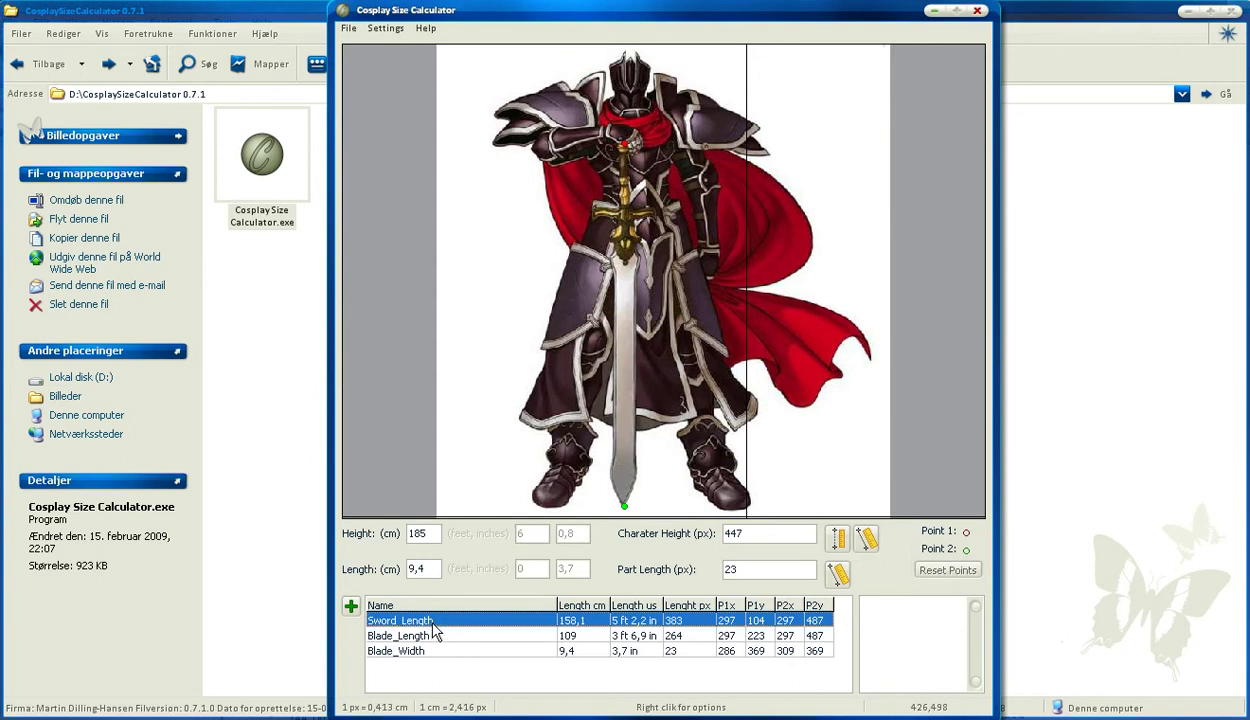
# Step: Rename the Sword_Length measurement to "Sword_Length_Is it right"
pyautogui.rightClick(433, 628)
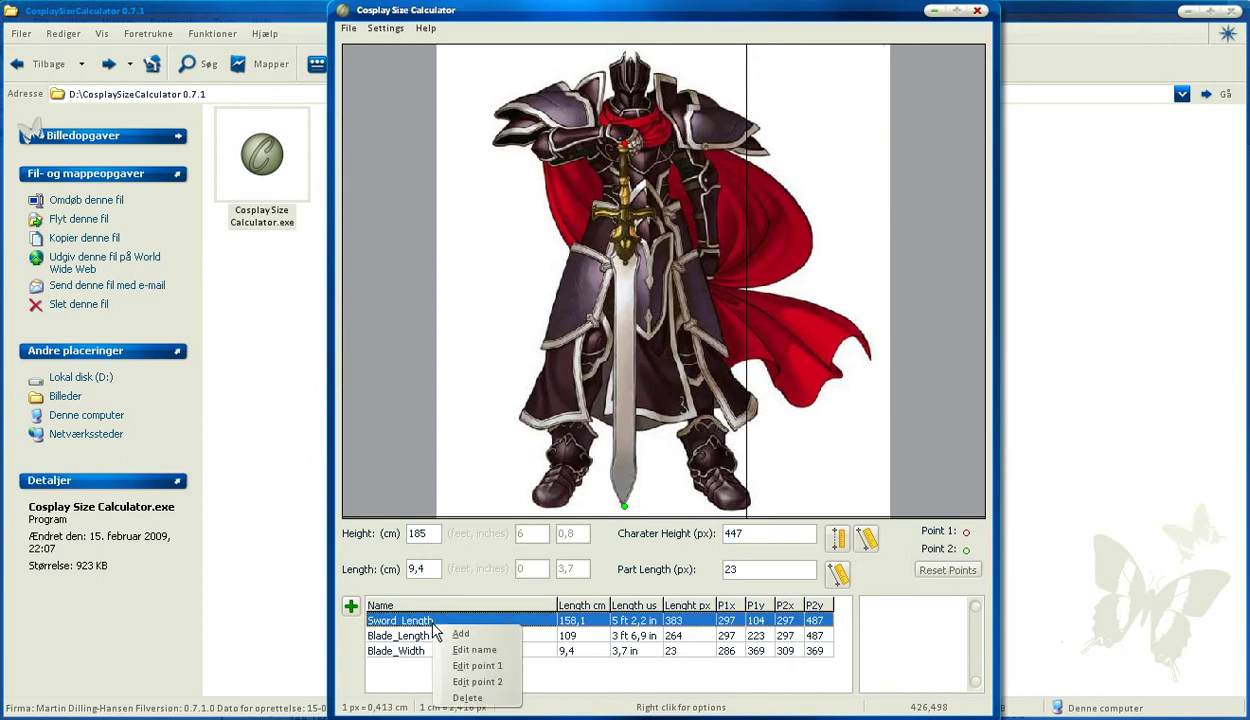
pyautogui.click(477, 652)
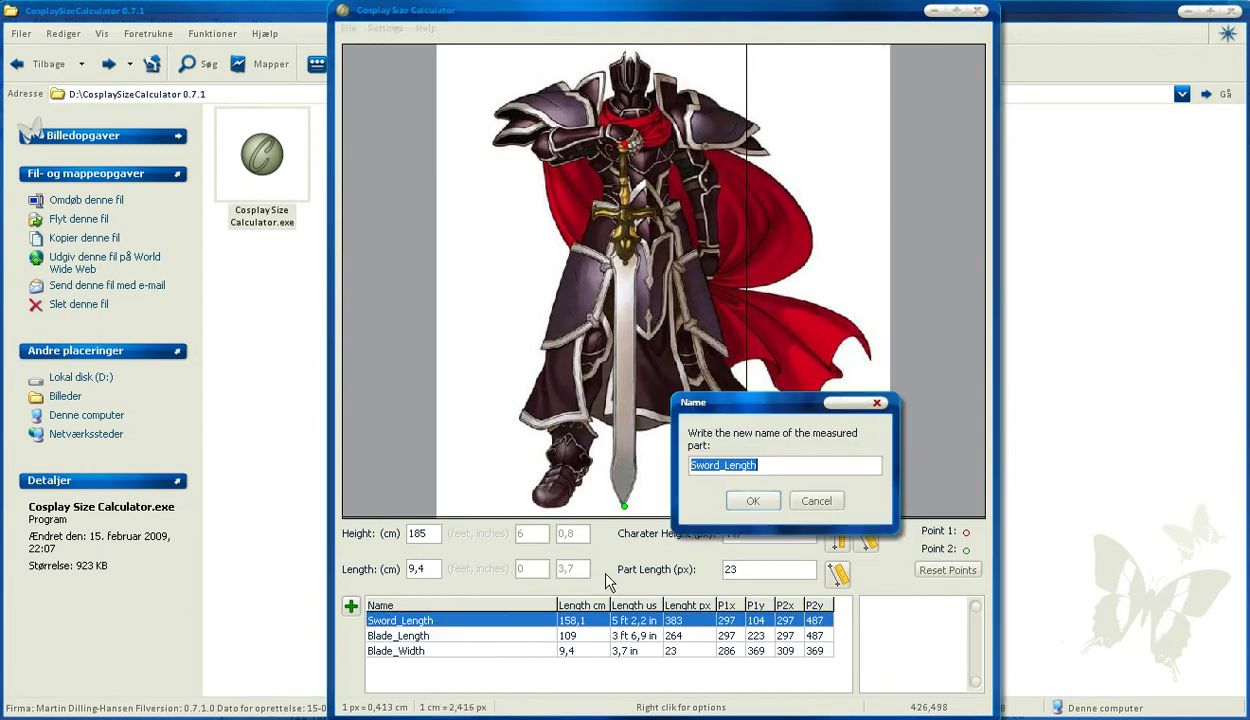
pyautogui.click(764, 464)
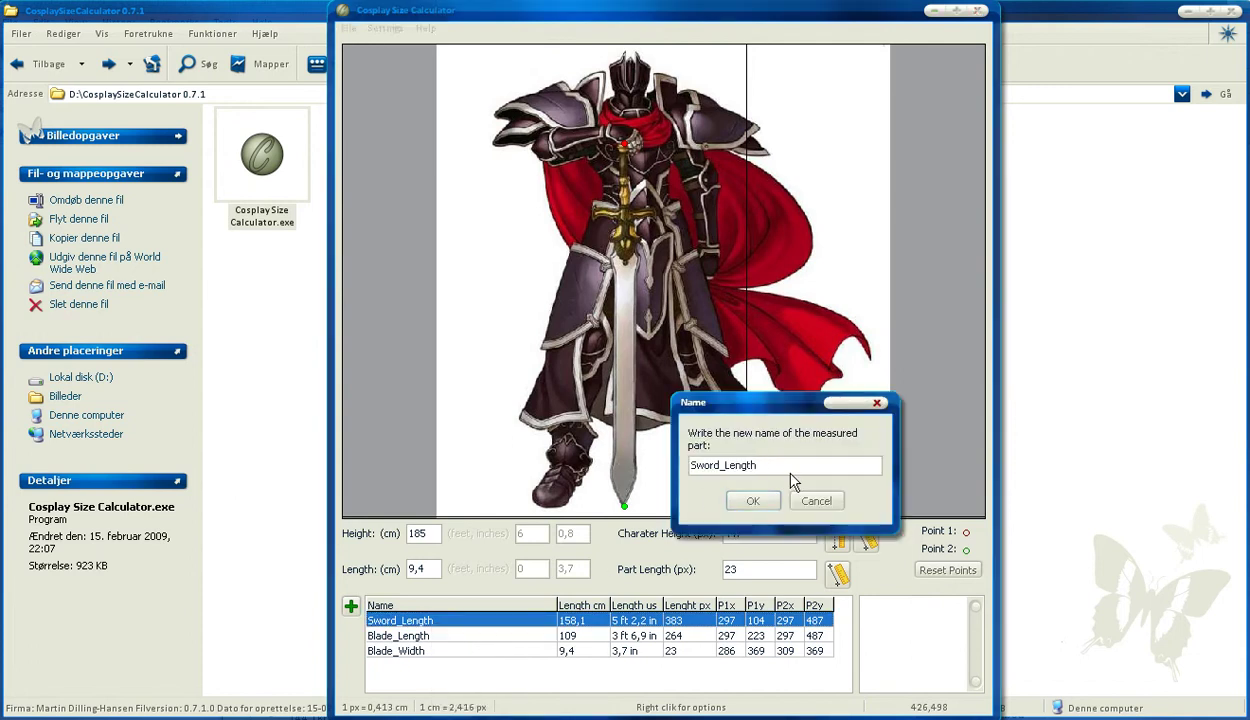
pyautogui.write('_Is it right')
pyautogui.click(752, 500)
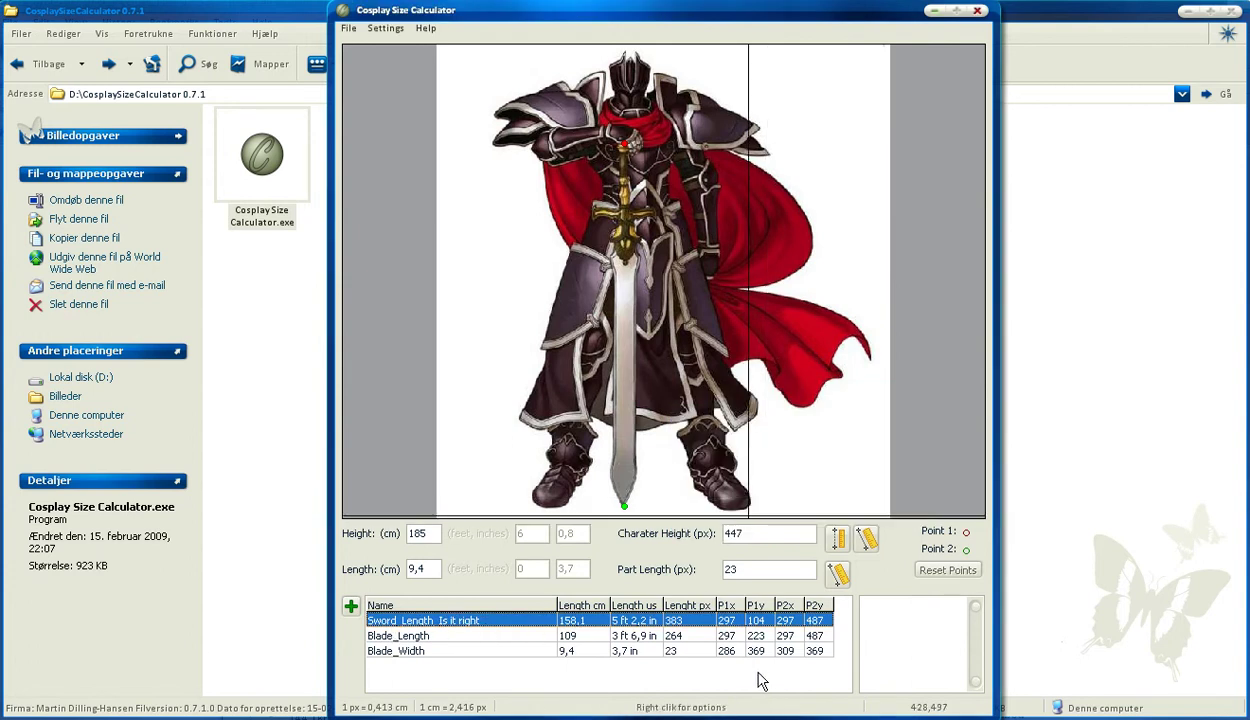
# Step: Save the project under the name "The Black Knight"
pyautogui.click(892, 632)
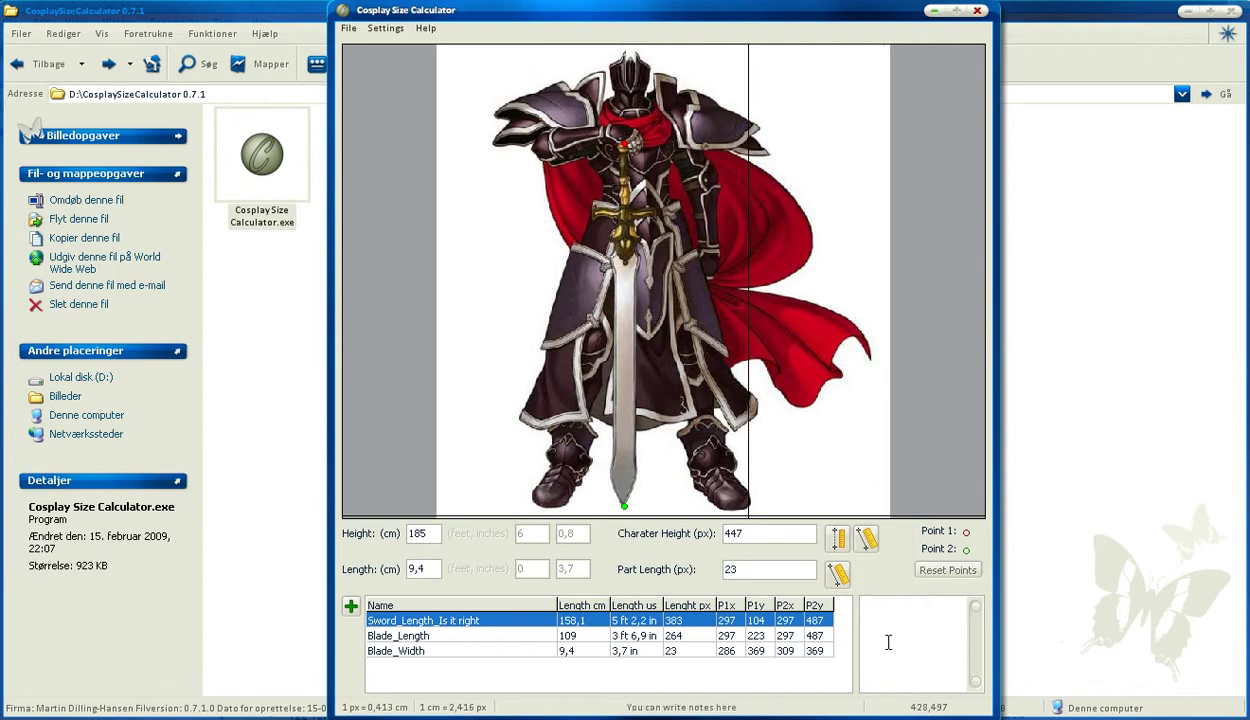
pyautogui.click(350, 29)
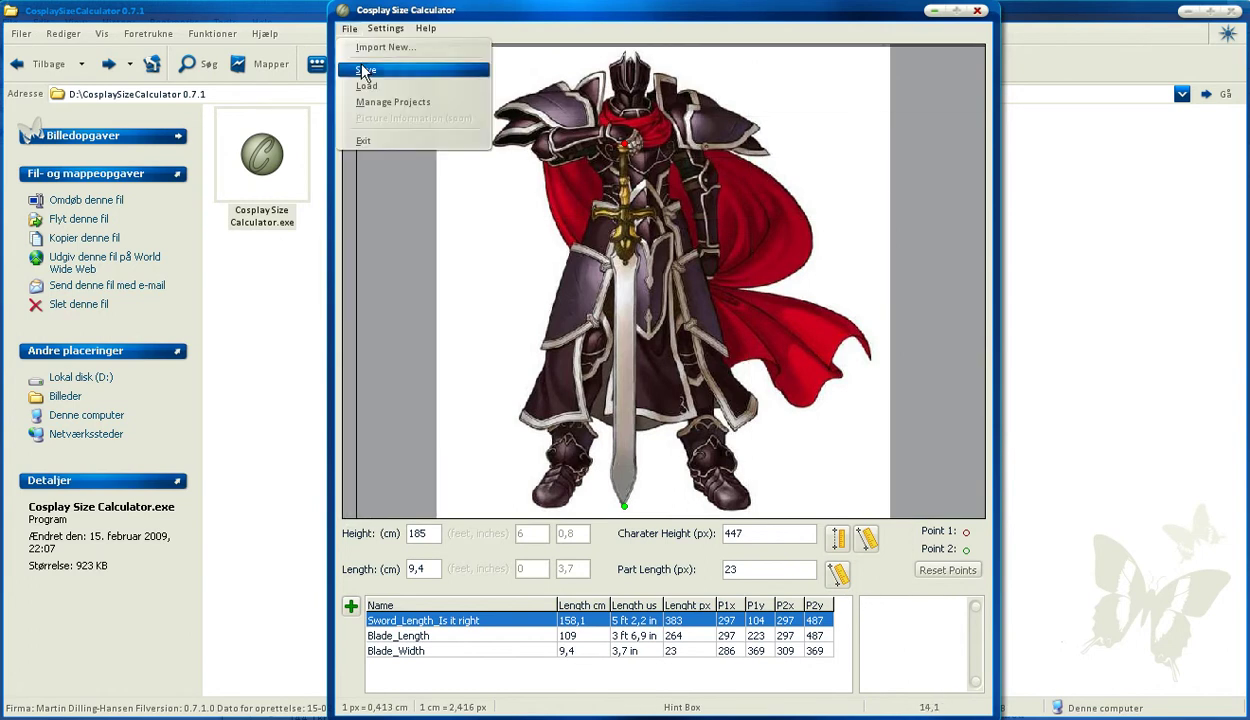
pyautogui.click(363, 70)
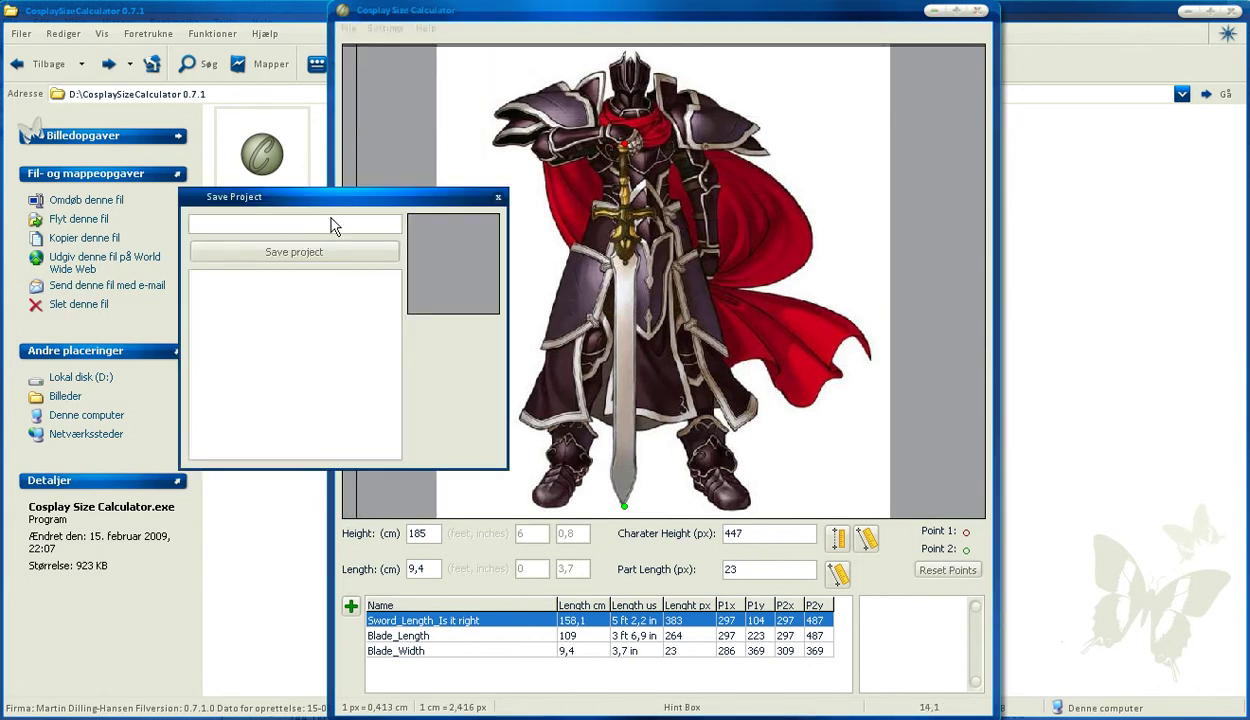
pyautogui.write('The Black Knight')
pyautogui.click(305, 254)
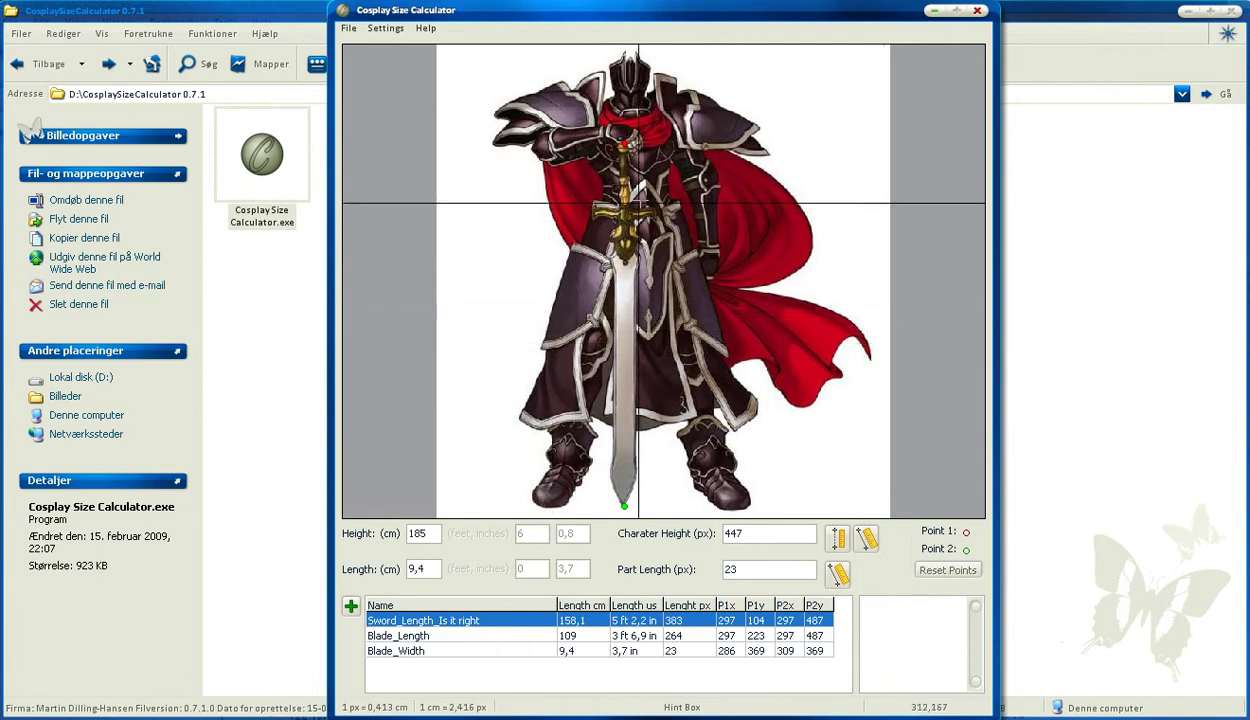
# Step: Minimise the calculator and inspect the Save and Settings folders beside the program file
pyautogui.click(933, 12)
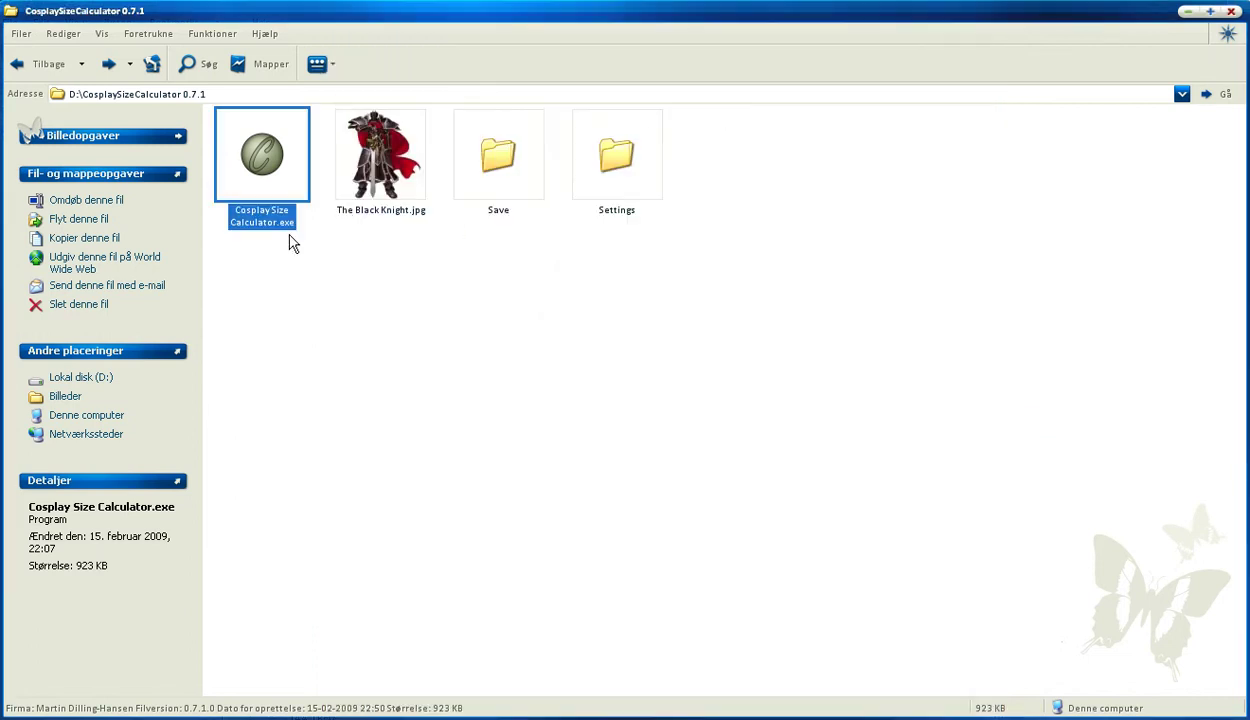
pyautogui.moveTo(477, 250); pyautogui.dragTo(660, 143)
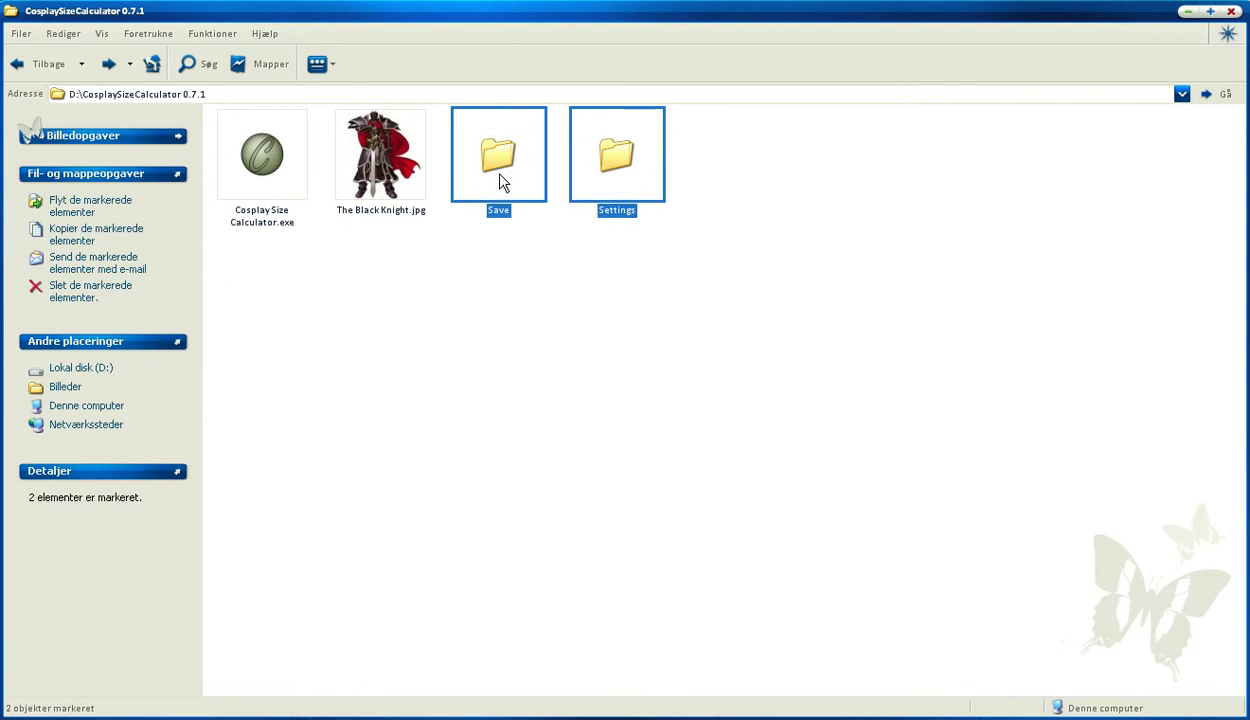
pyautogui.click(497, 257)
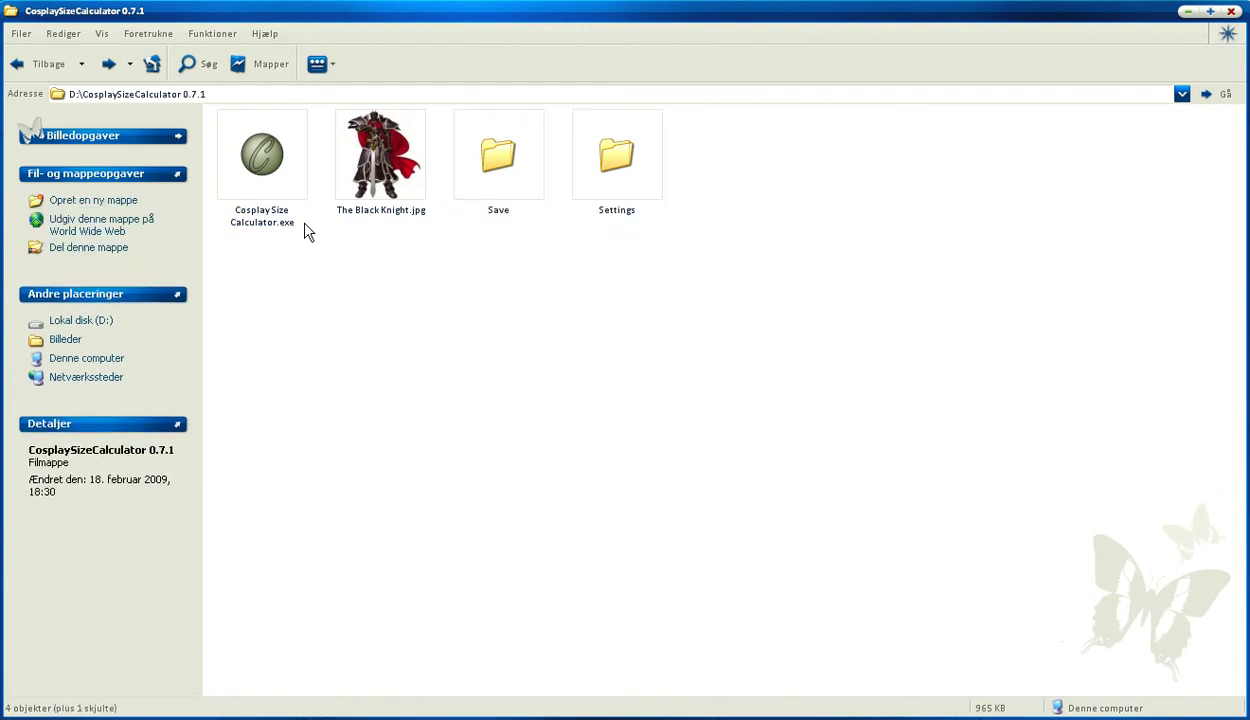
pyautogui.moveTo(276, 228)
pyautogui.moveTo(631, 173)
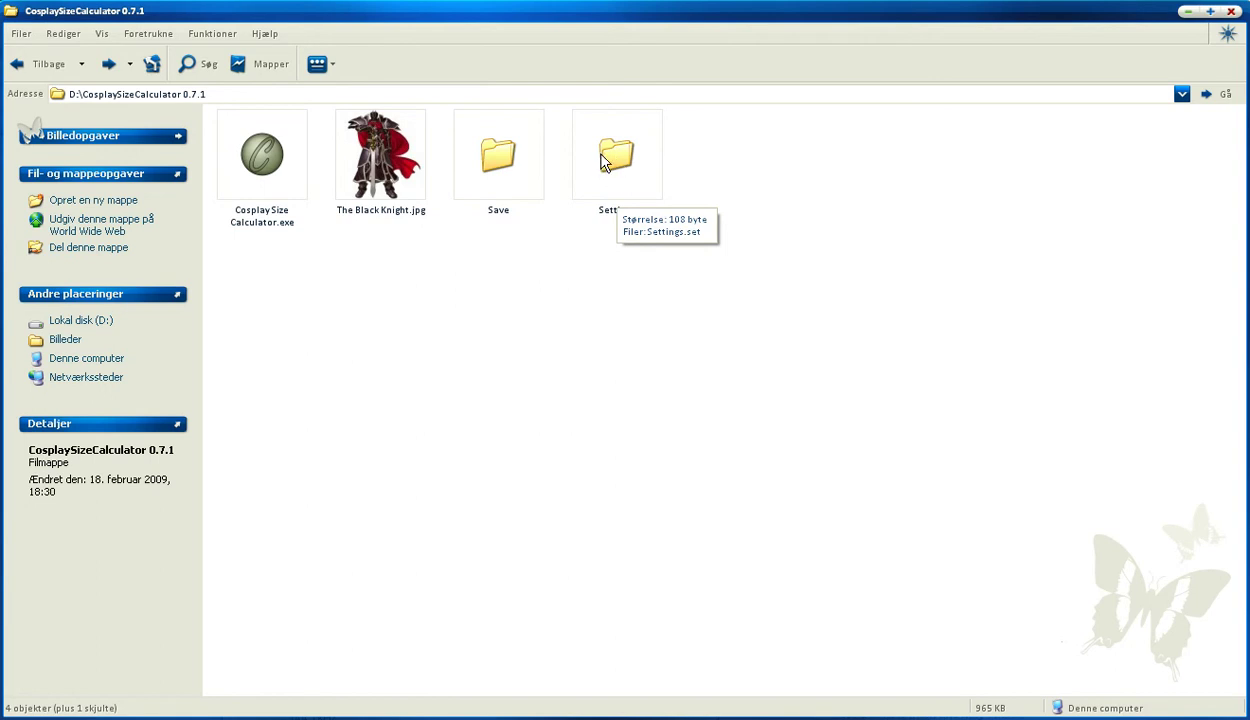
# Step: Inspect the saved The Black Knight.cos file and the picture in the Images subfolder of Save, and return to the program folder
pyautogui.doubleClick(508, 163)
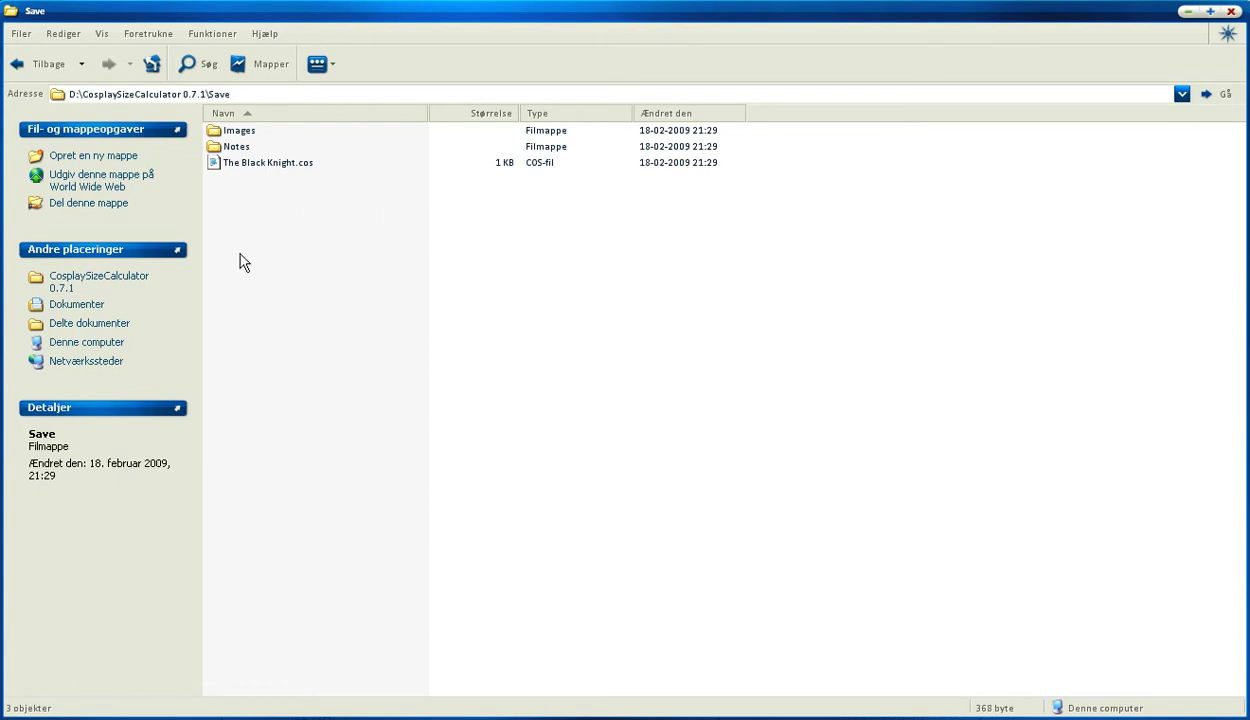
pyautogui.click(238, 166)
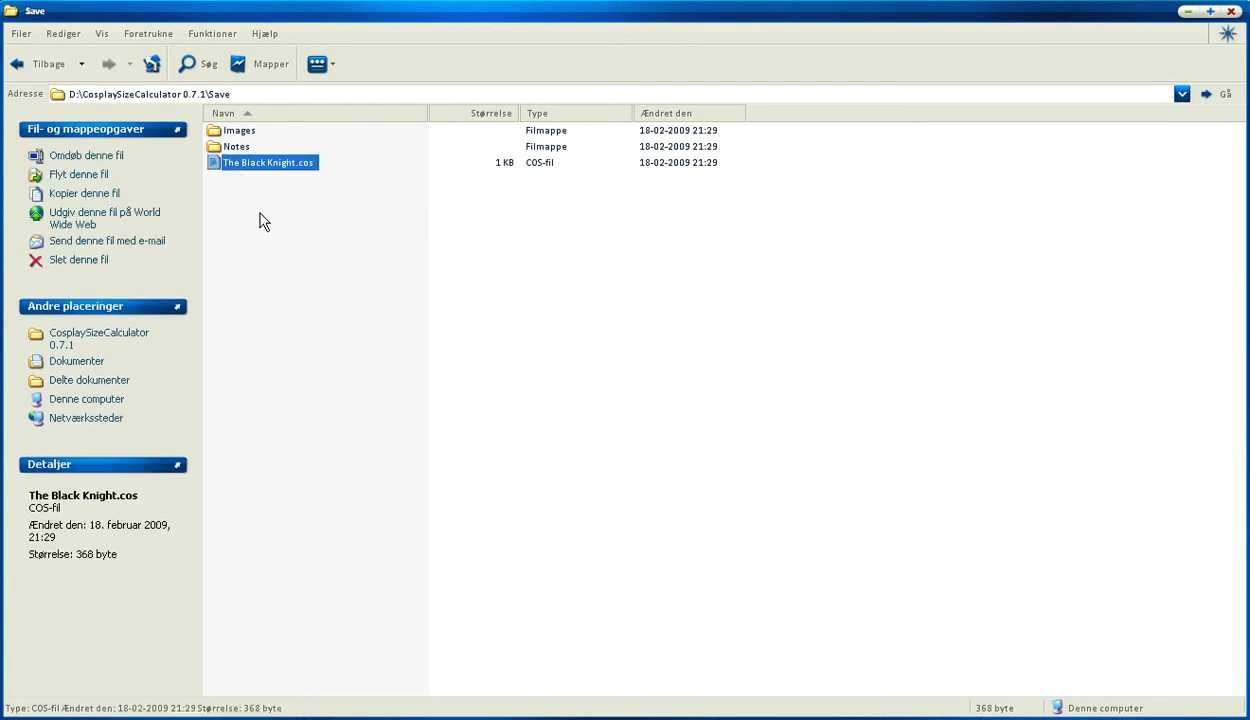
pyautogui.doubleClick(236, 133)
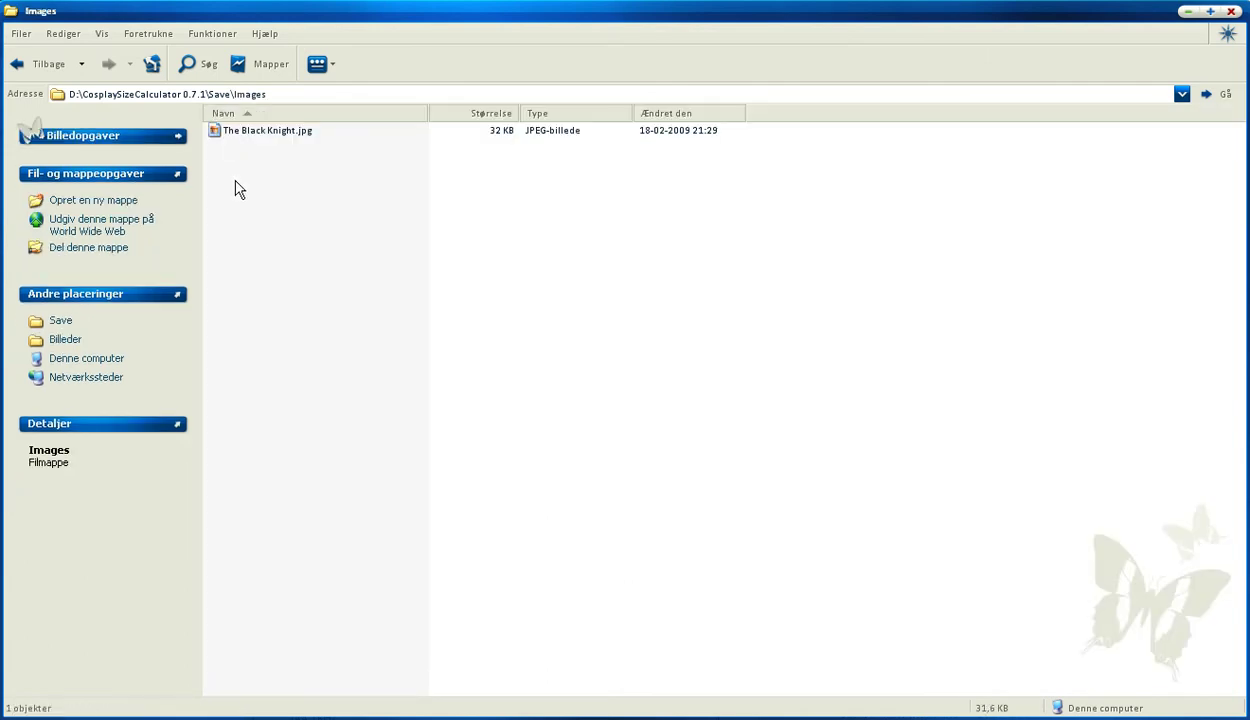
pyautogui.click(246, 131)
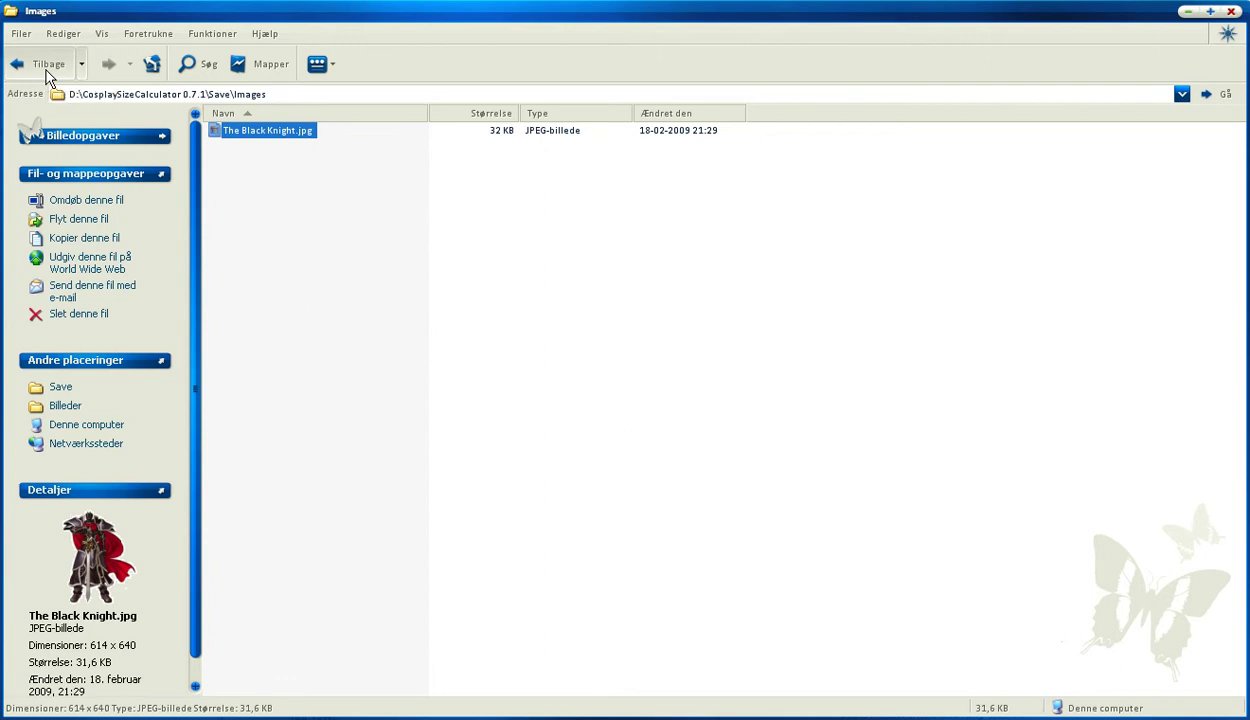
pyautogui.click(47, 65)
pyautogui.click(47, 65)
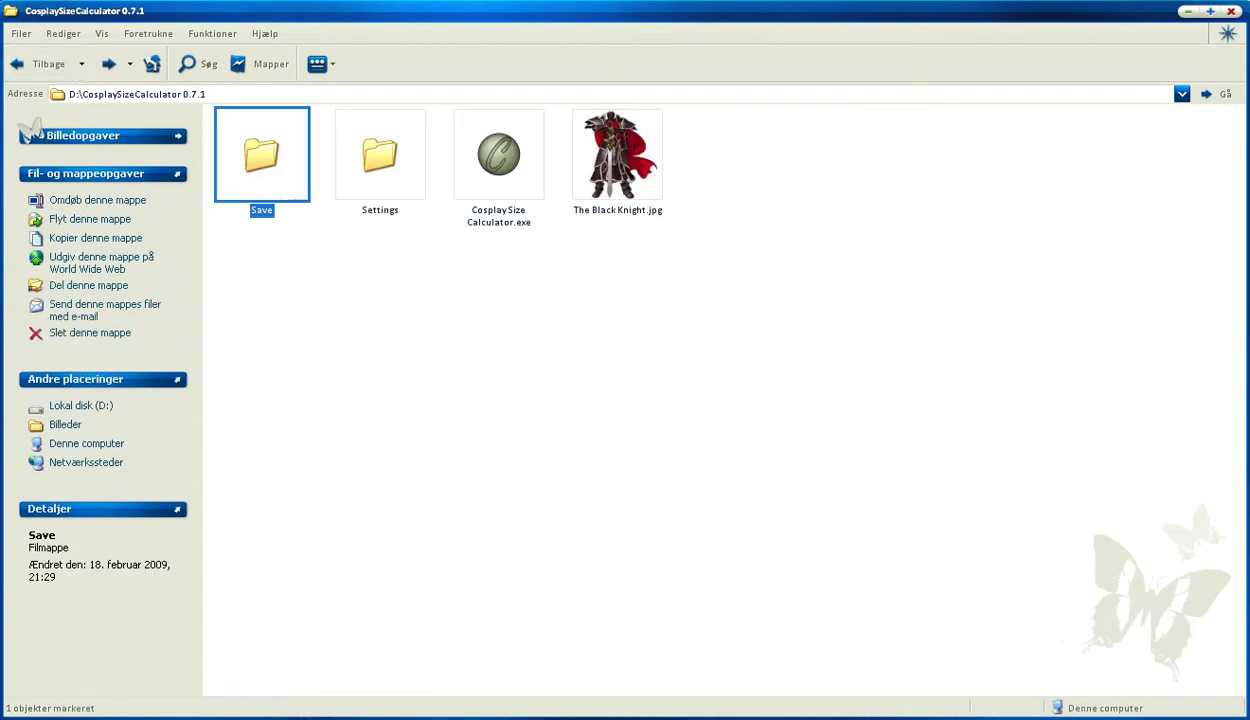
# Step: Switch back to Cosplay Size Calculator and load the saved project "The Black Knight"
pyautogui.hotkey('alt', 'Tab')
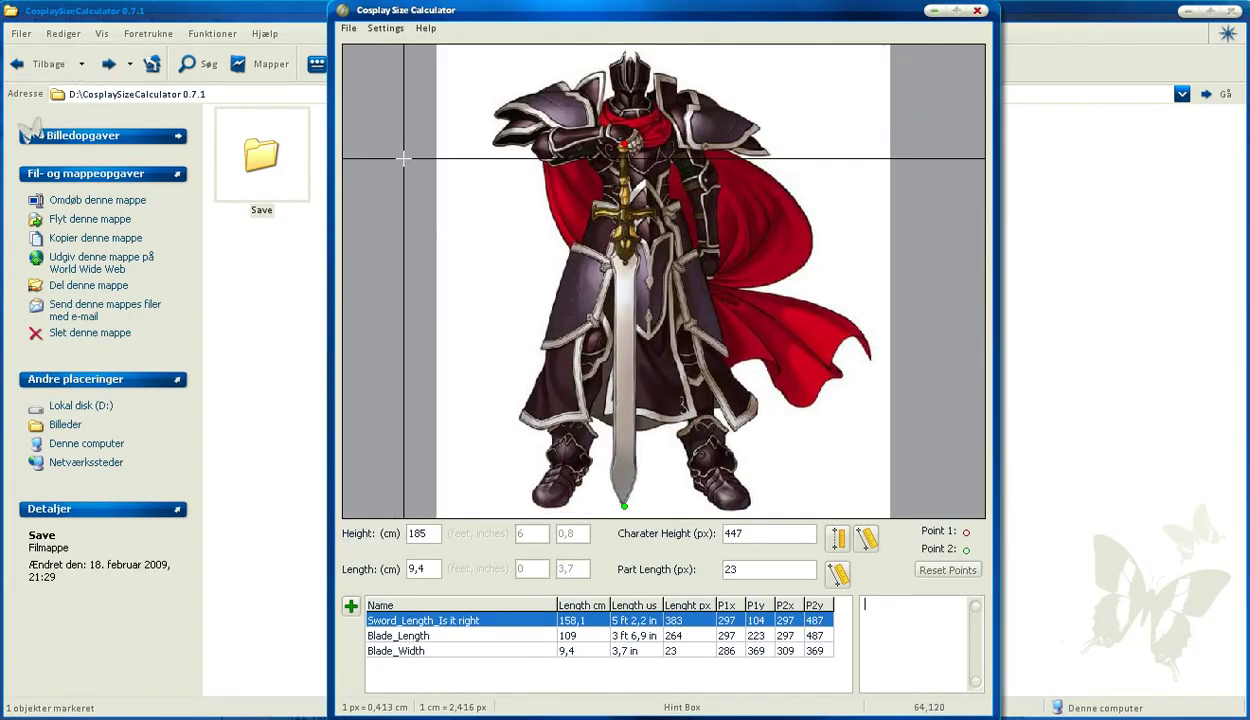
pyautogui.click(349, 28)
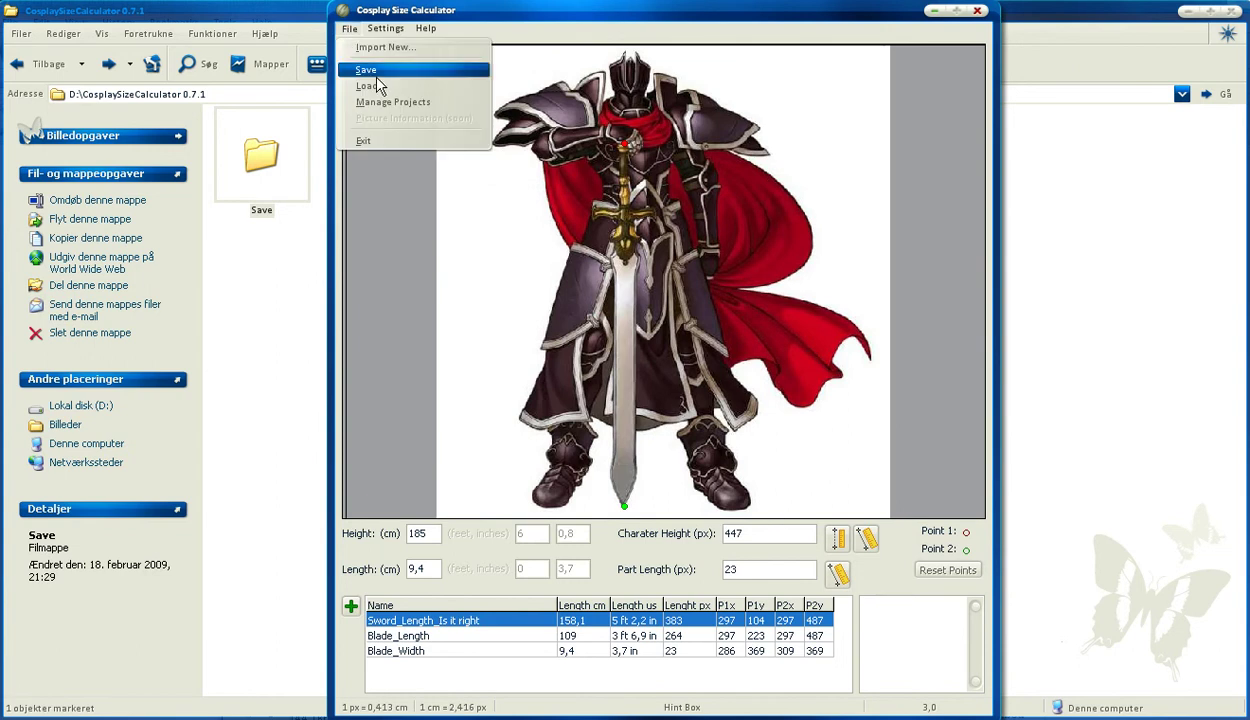
pyautogui.click(376, 88)
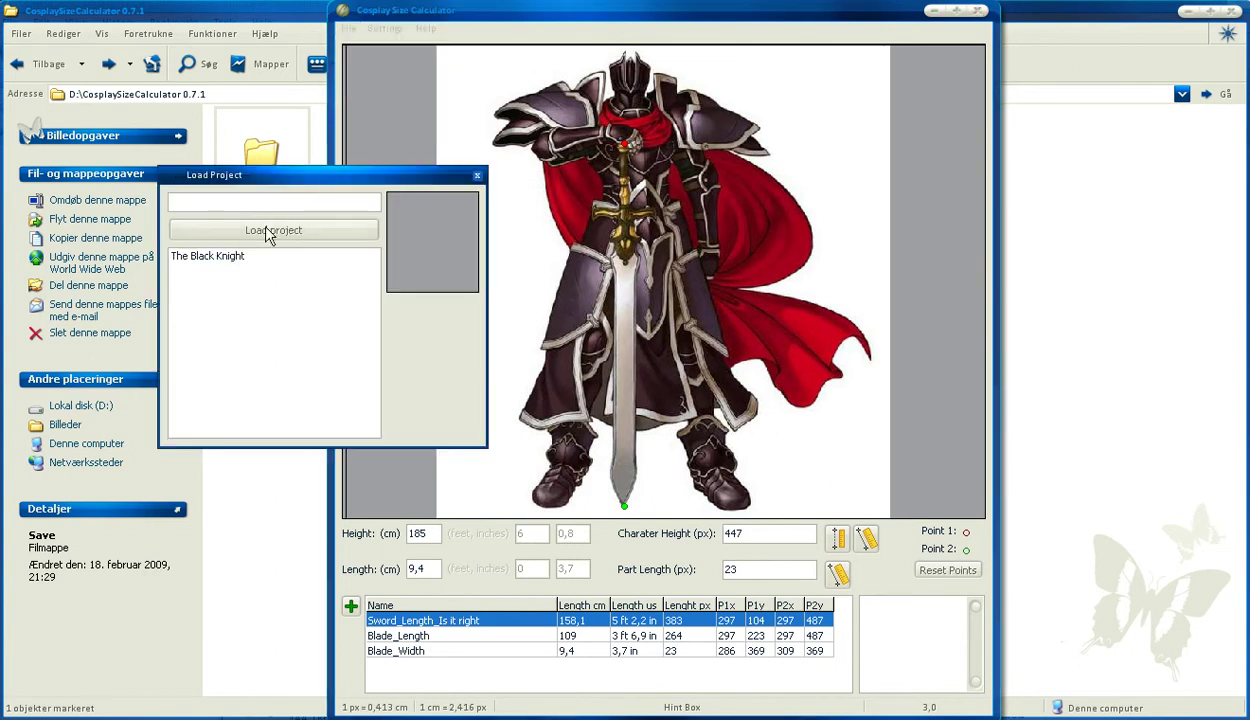
pyautogui.click(230, 258)
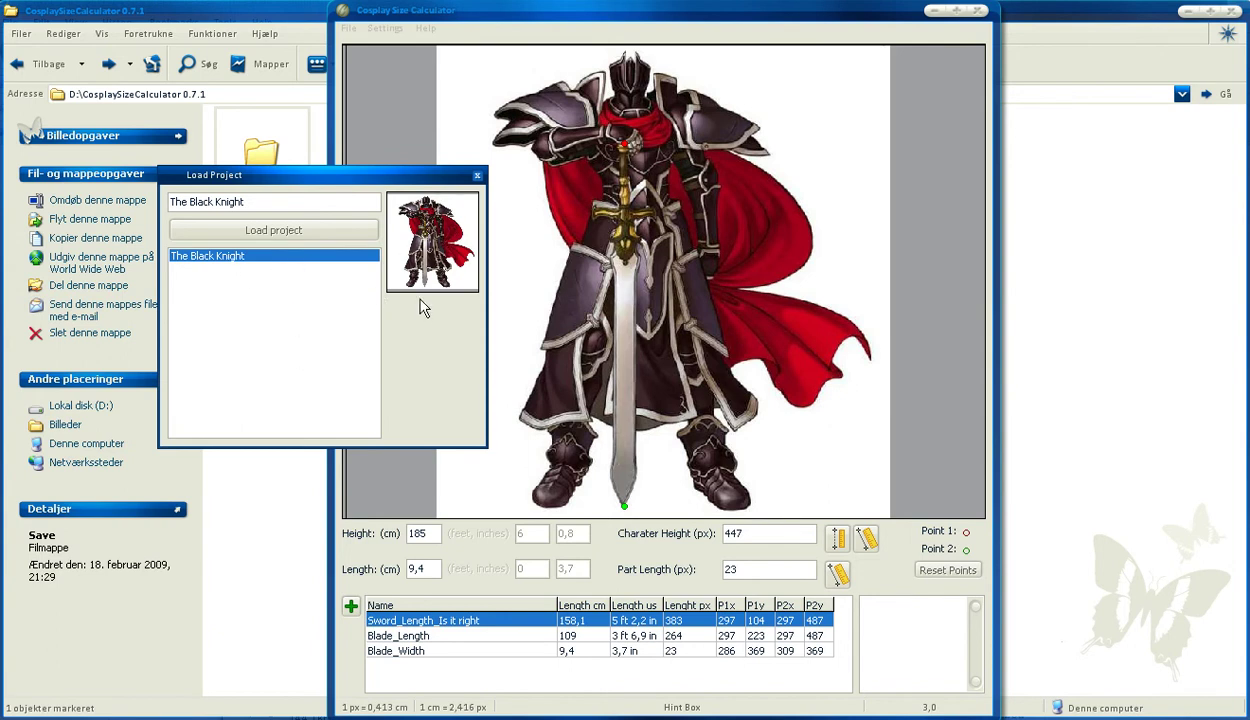
pyautogui.click(337, 234)
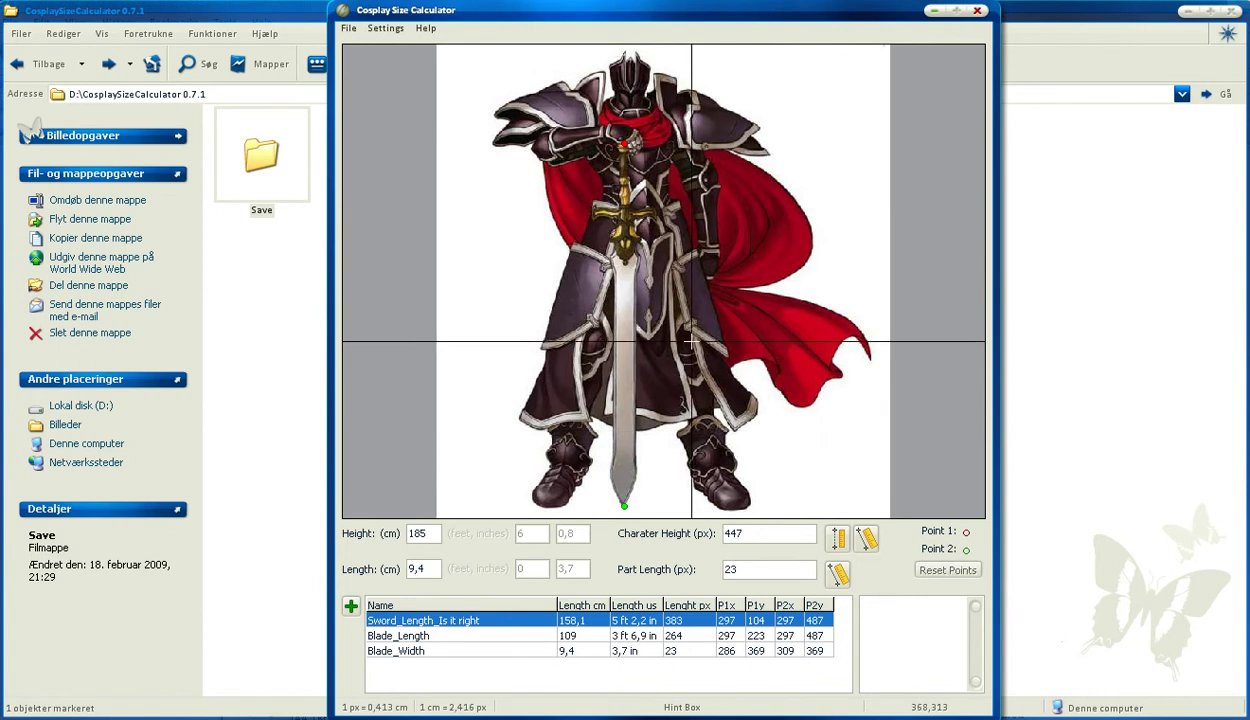
# Step: View the project management window with "The Black Knight" selected, and close it without deleting anything
pyautogui.click(349, 28)
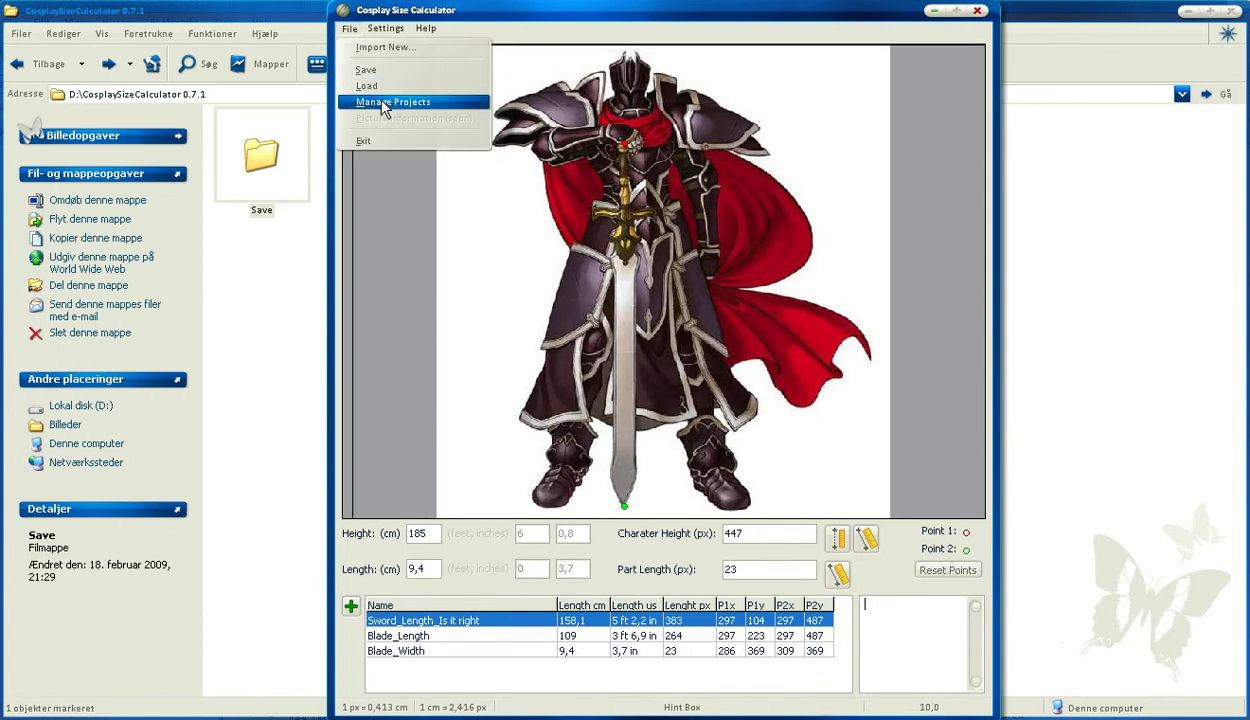
pyautogui.click(390, 102)
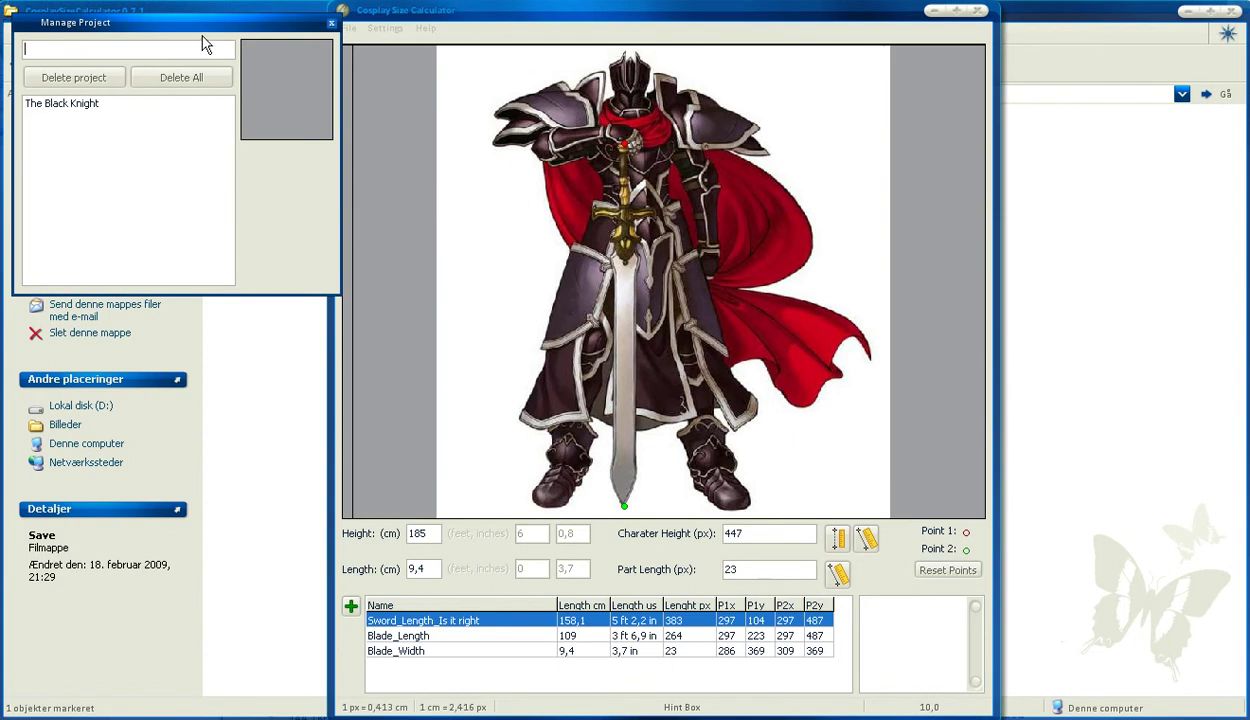
pyautogui.moveTo(205, 30); pyautogui.dragTo(720, 209)
pyautogui.click(607, 292)
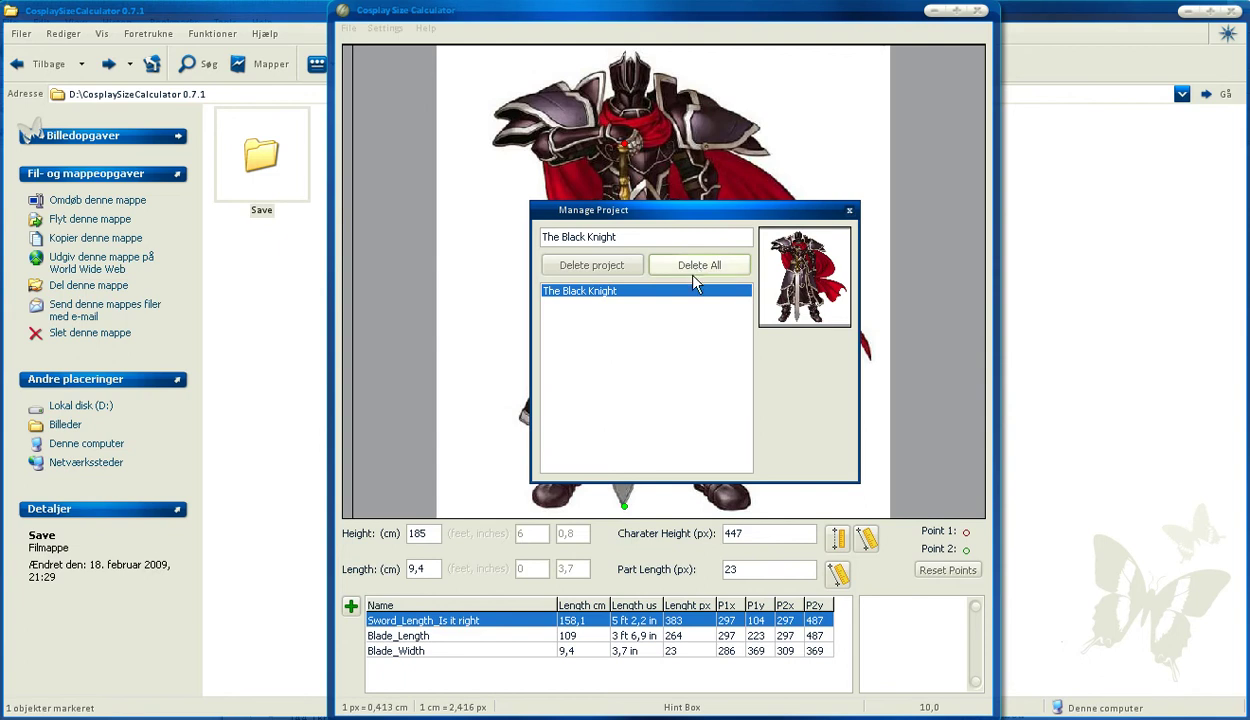
pyautogui.click(849, 211)
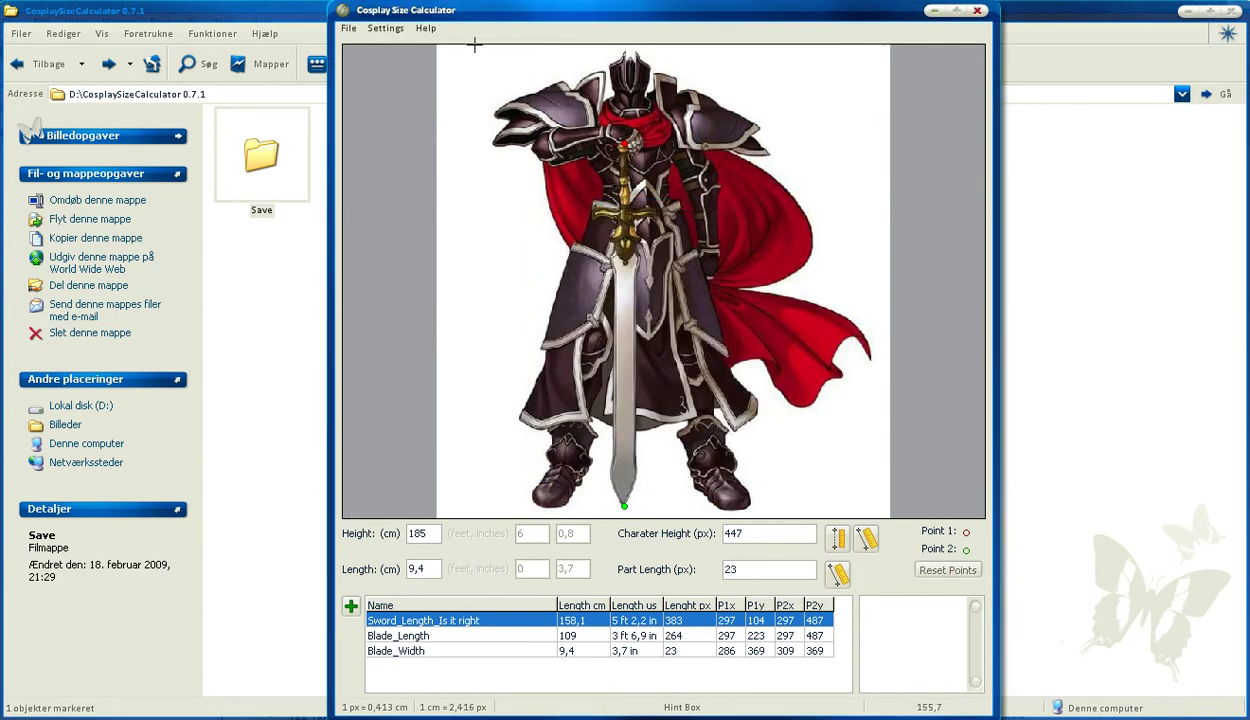
# Step: View the program's About information with its version and contact details, and close it
pyautogui.click(422, 30)
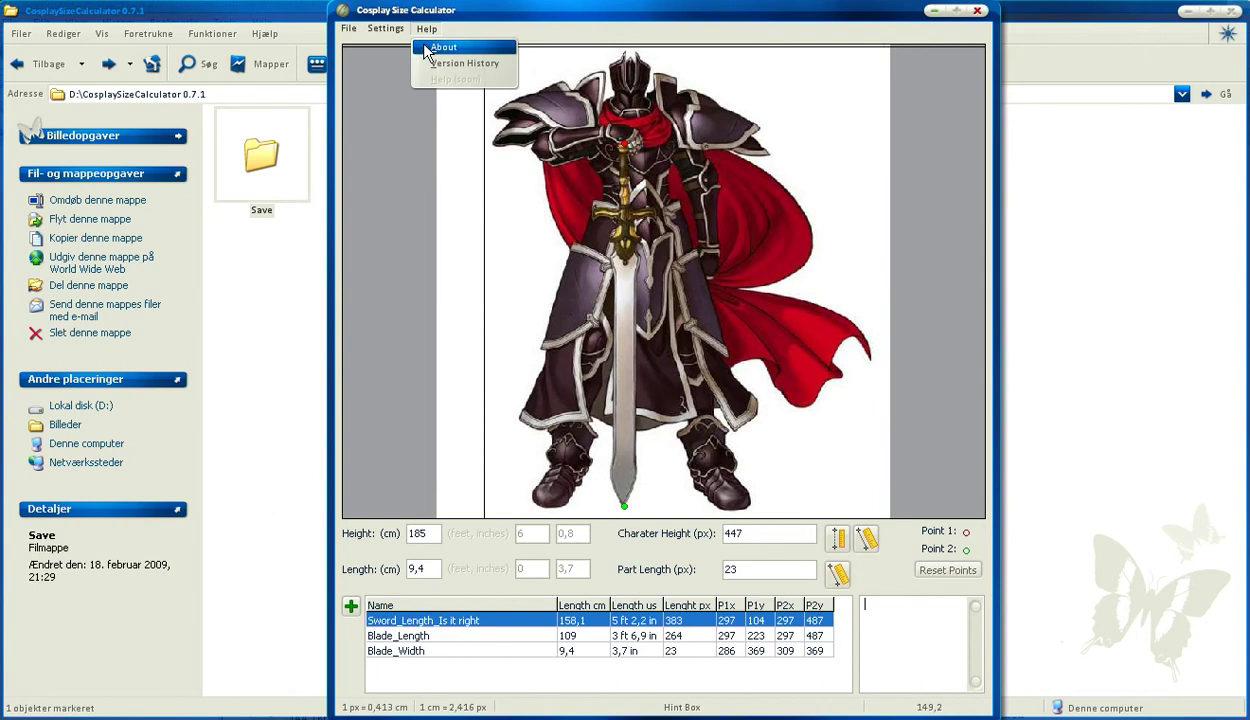
pyautogui.click(424, 46)
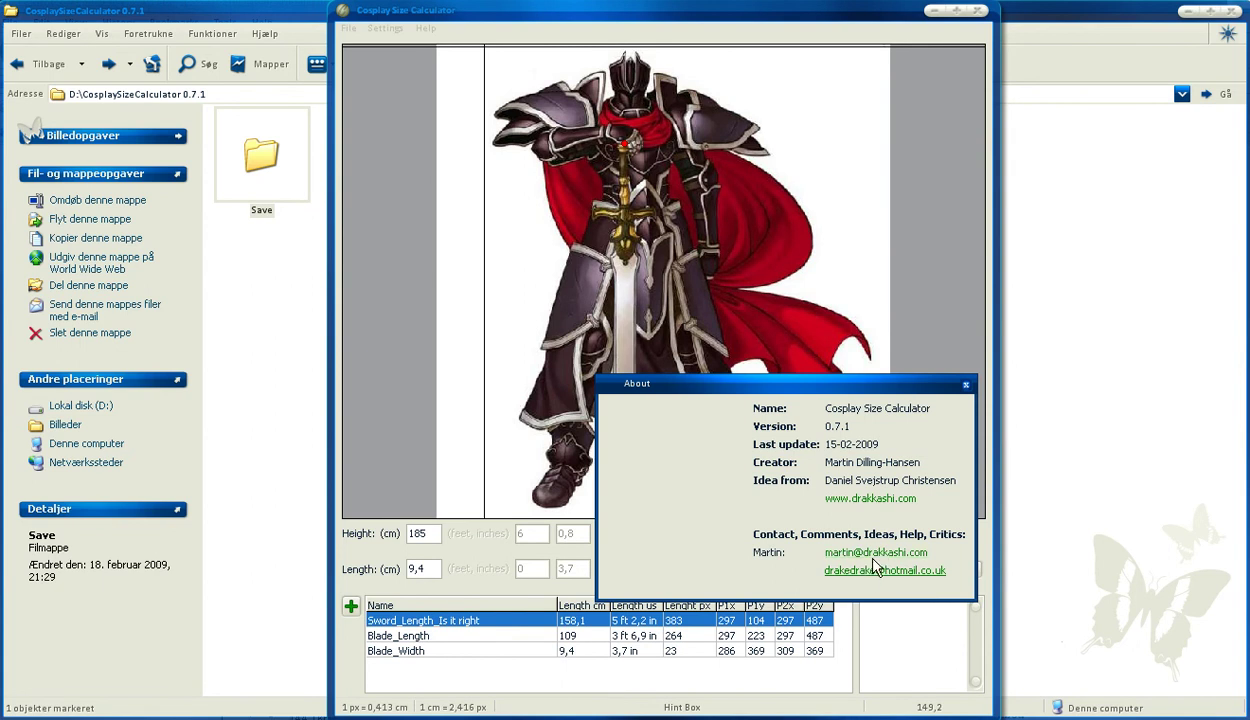
pyautogui.click(965, 384)
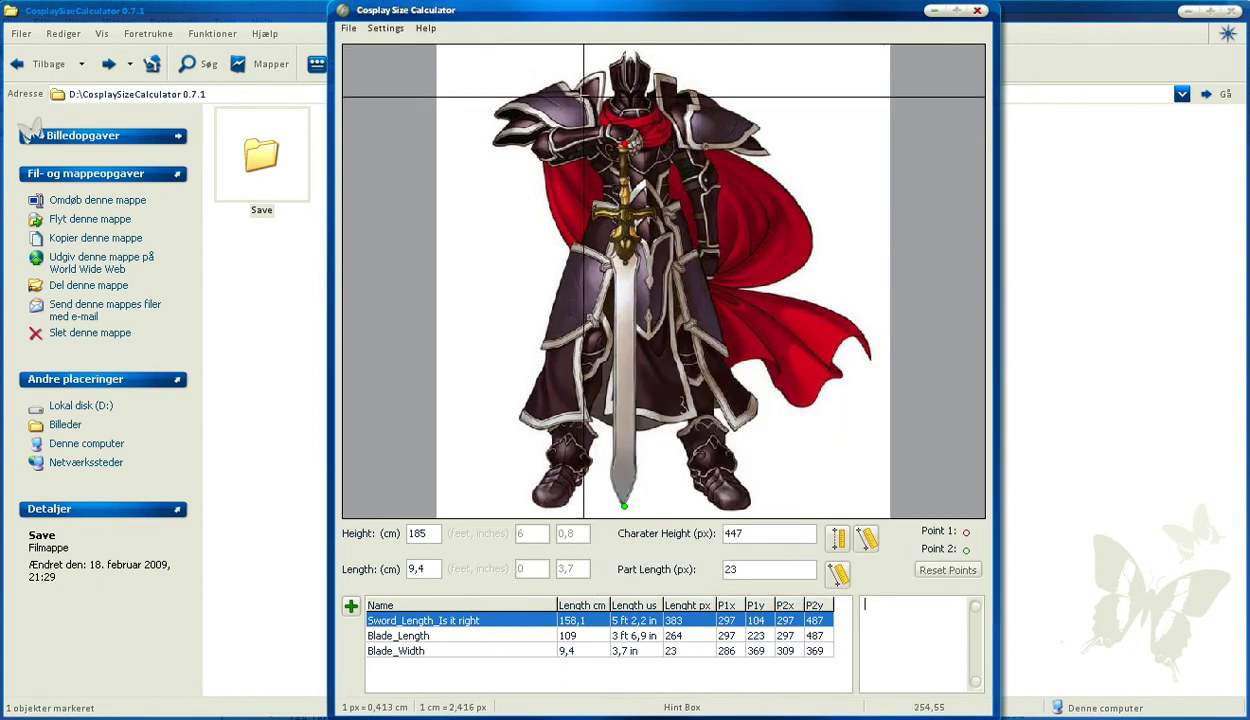
# Step: Review the program's version history, including new features and features to come, and close it
pyautogui.click(427, 29)
pyautogui.click(440, 64)
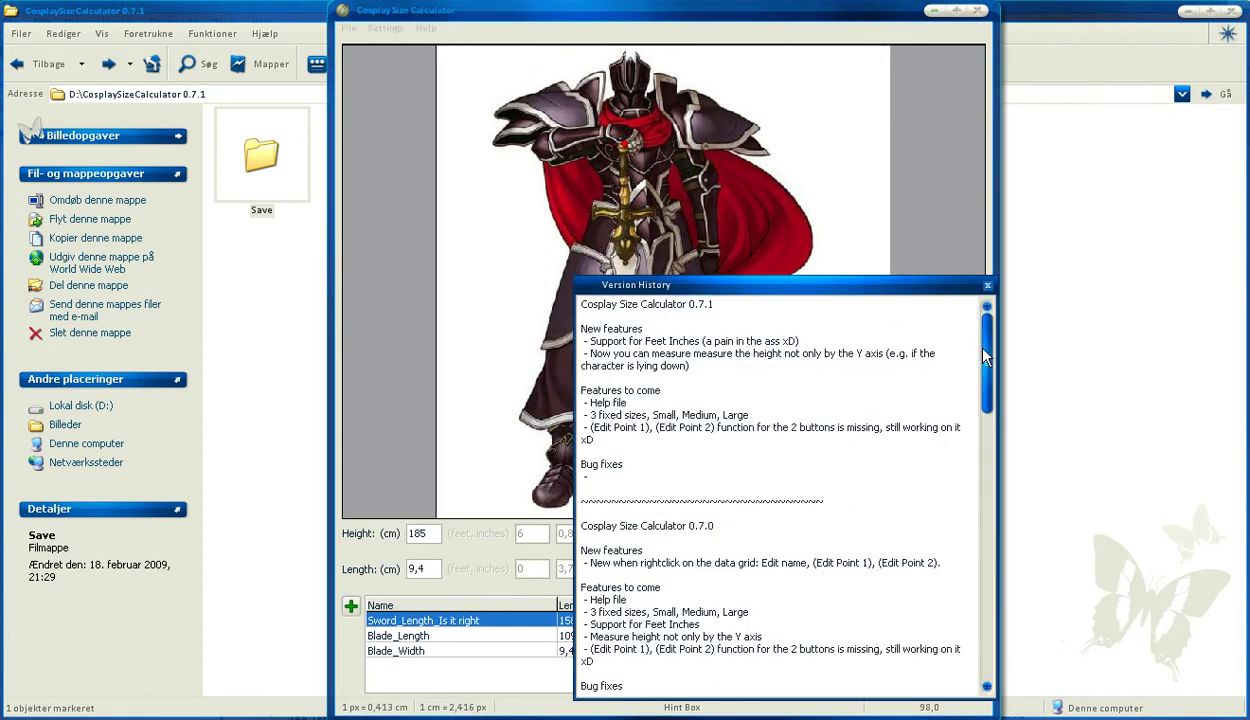
pyautogui.click(988, 286)
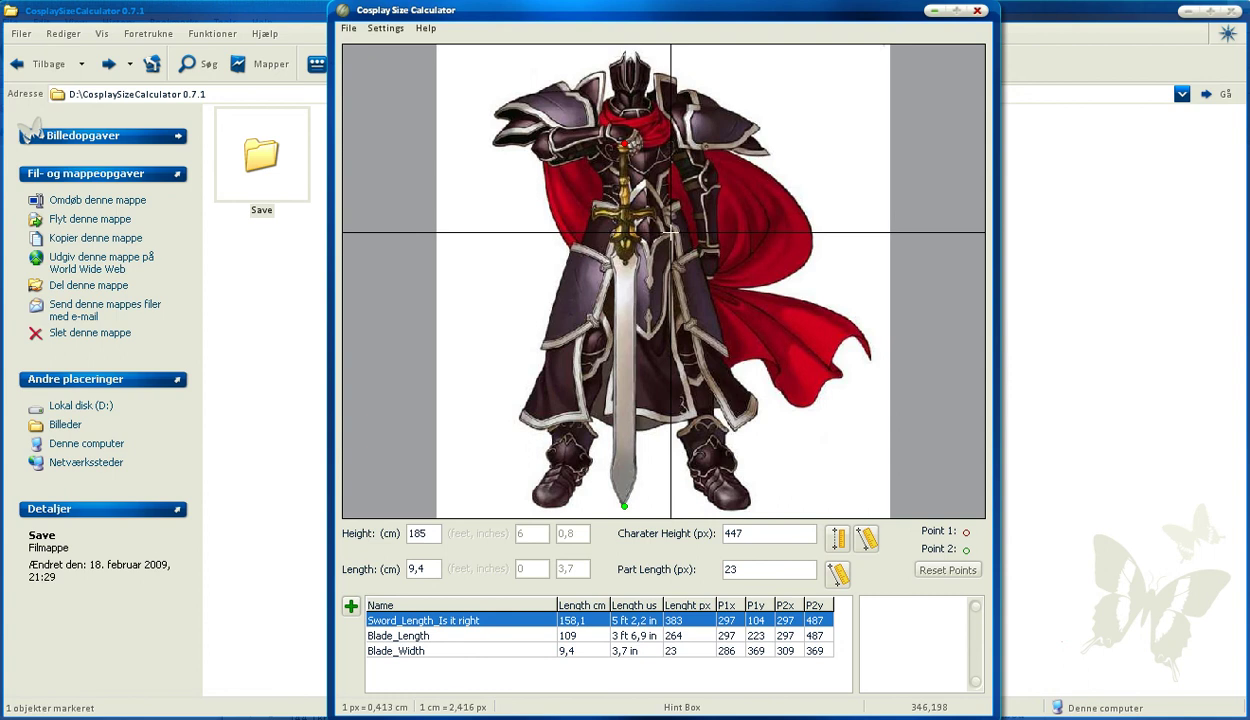